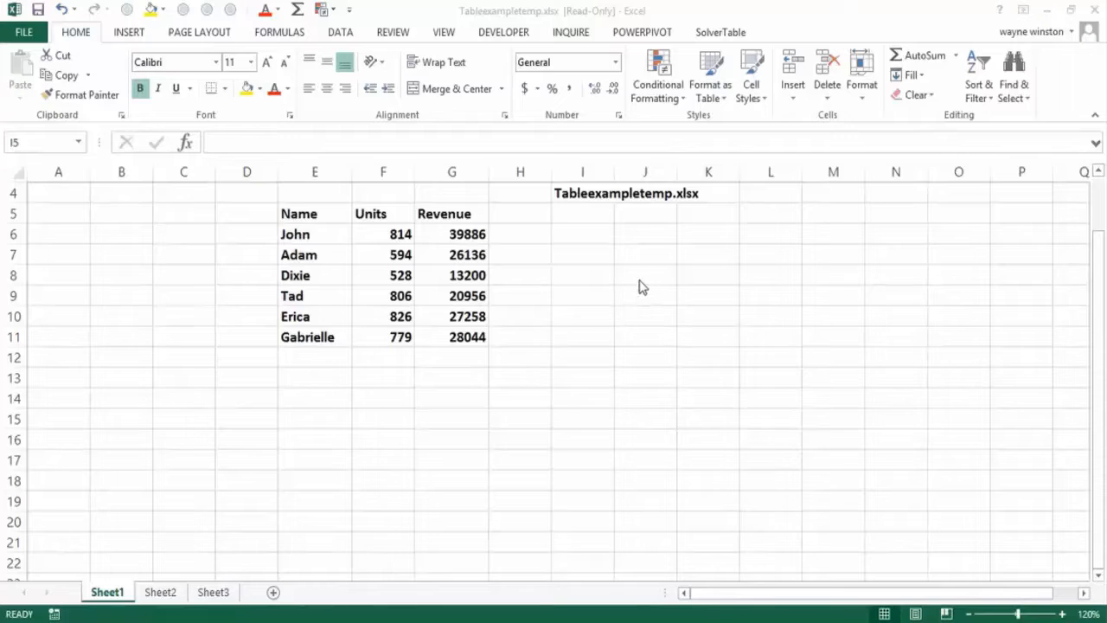
left_click(640, 275)
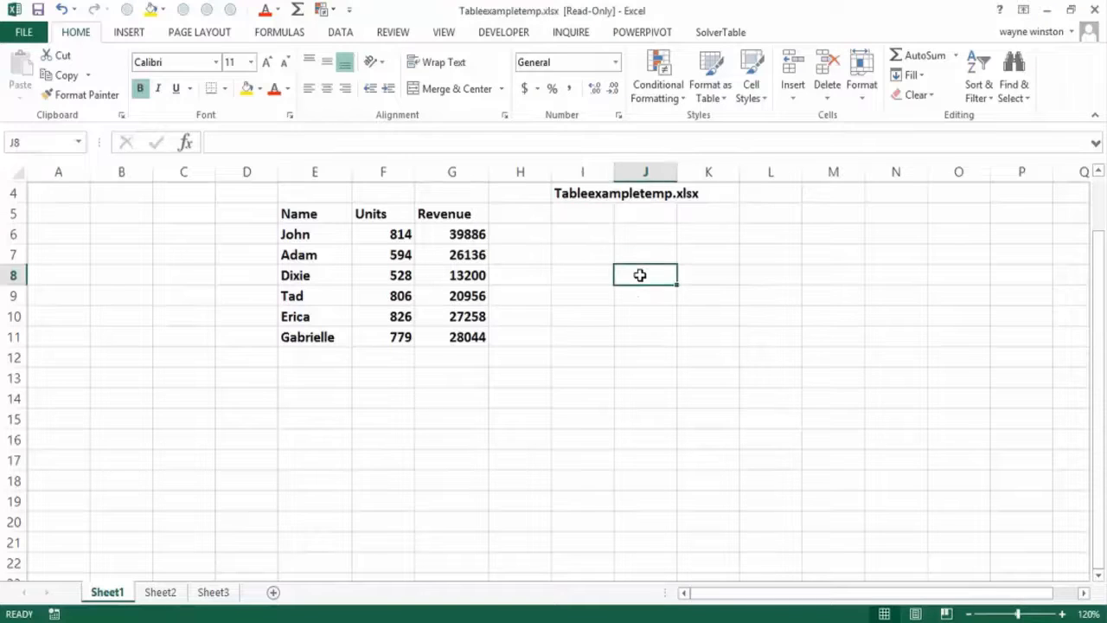
left_click(593, 212)
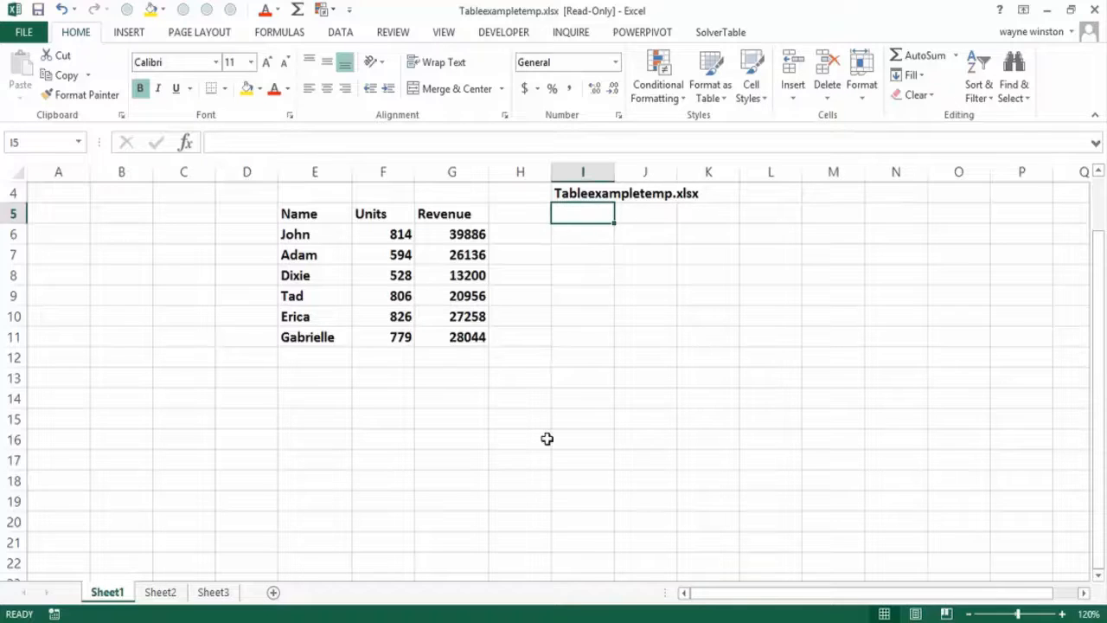
left_click_drag(546, 439, 522, 418)
left_click(314, 237)
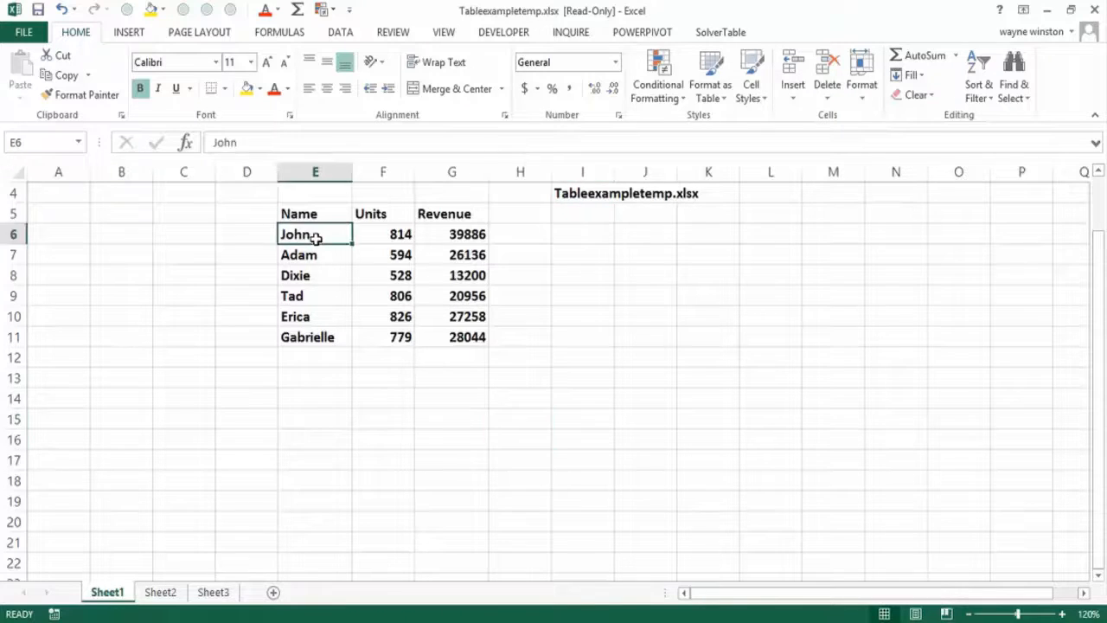
left_click(403, 334)
left_click(456, 333)
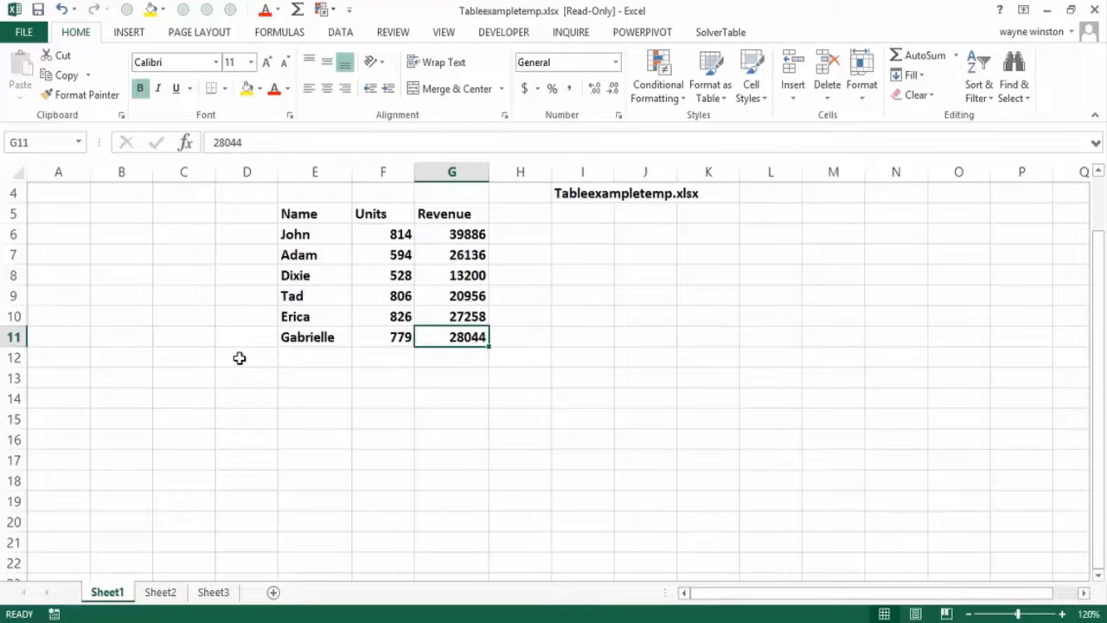
Enter the note "If you make data a table" in cell J6
left_click(652, 243)
type("If yoou mak")
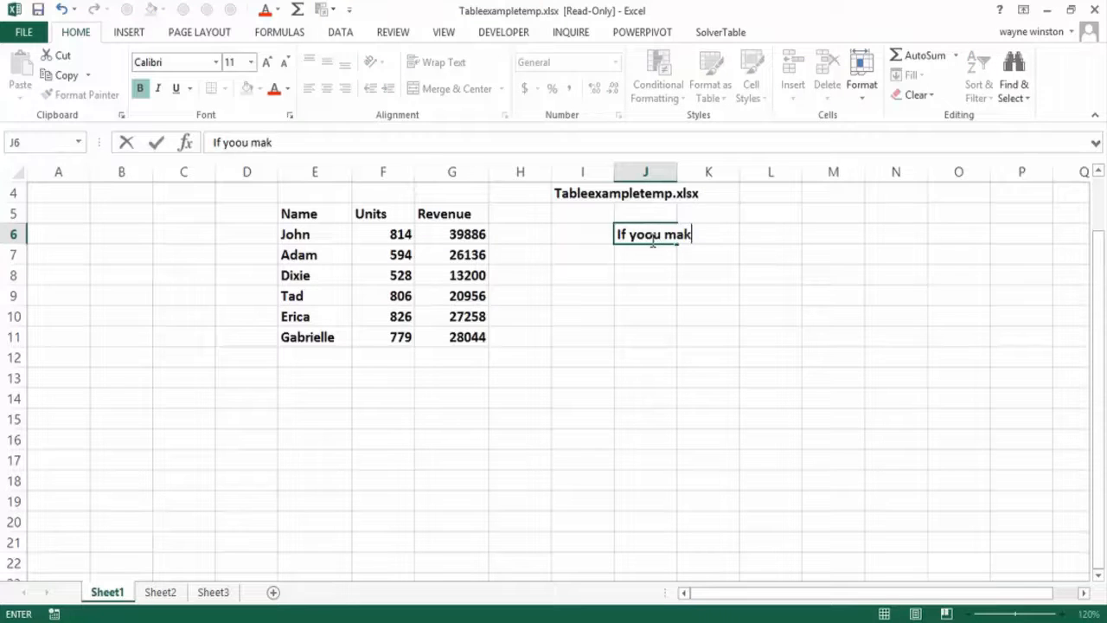
key("BackSpace")
key("BackSpace")
key("BackSpace")
key("BackSpace")
key("BackSpace")
key("BackSpace")
key("BackSpace")
type("ou make data ")
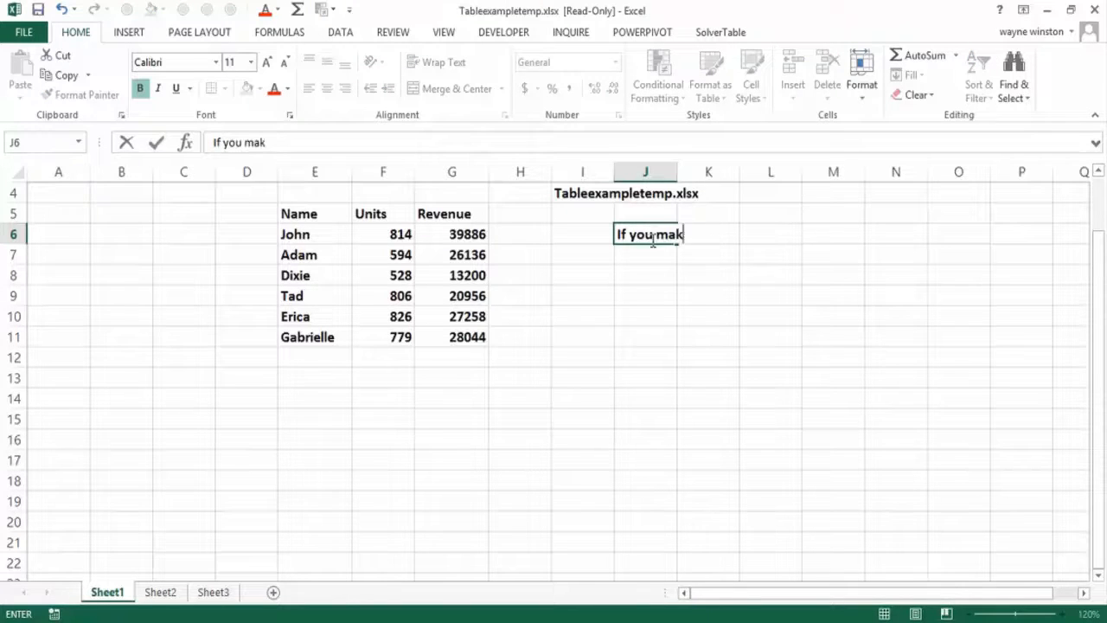
type(" a table")
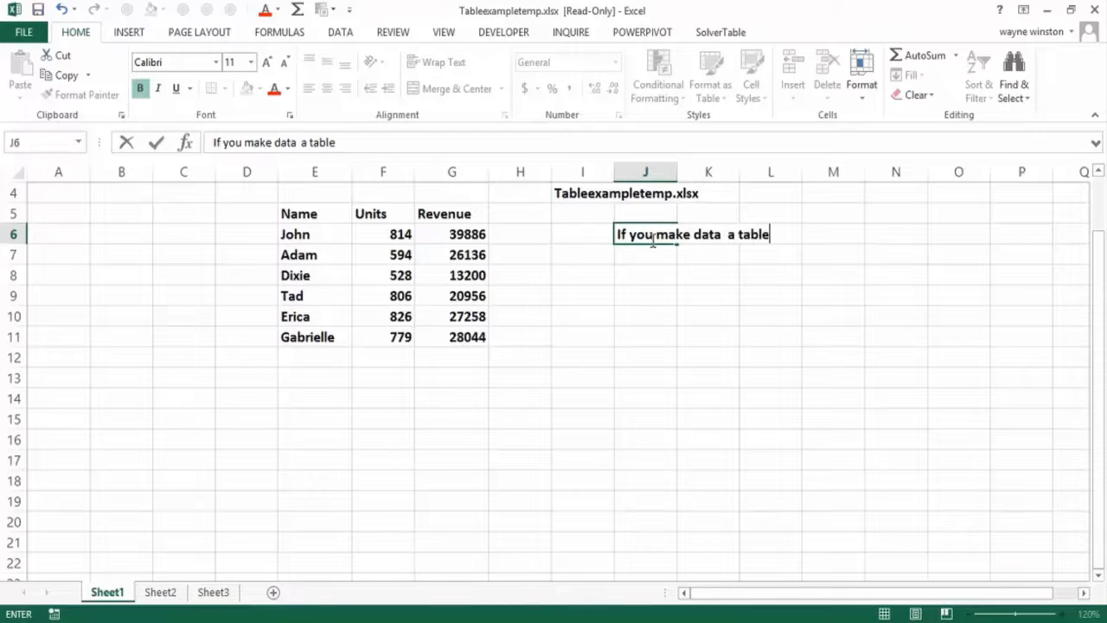
key("Return")
Add the note line "(by Control +T or Insert Table)" in cell J7
type("(")
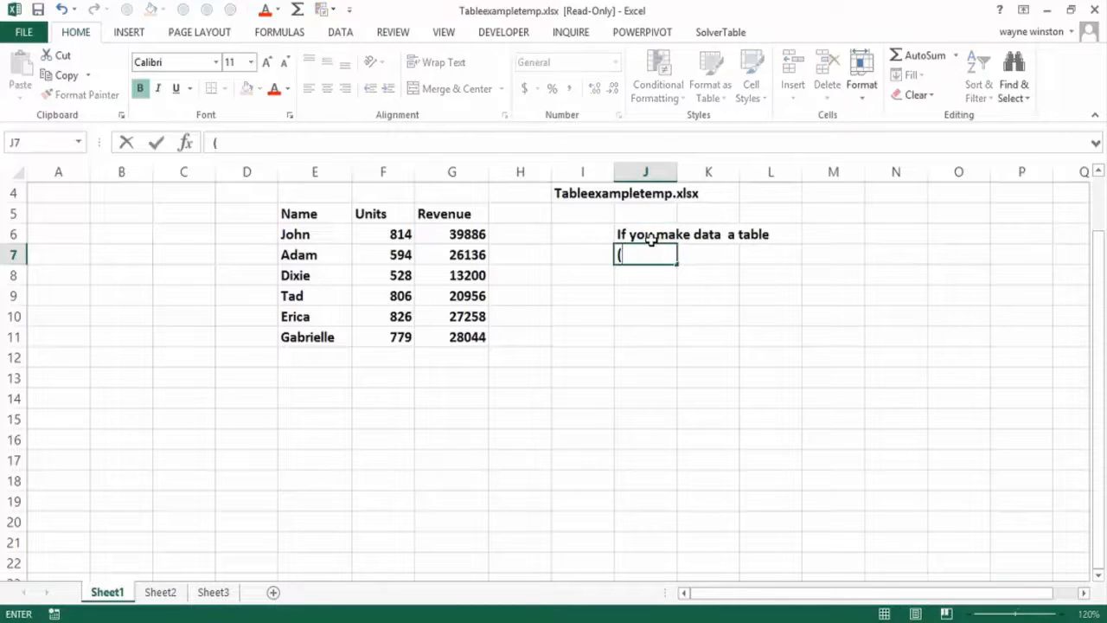
type("by conrol")
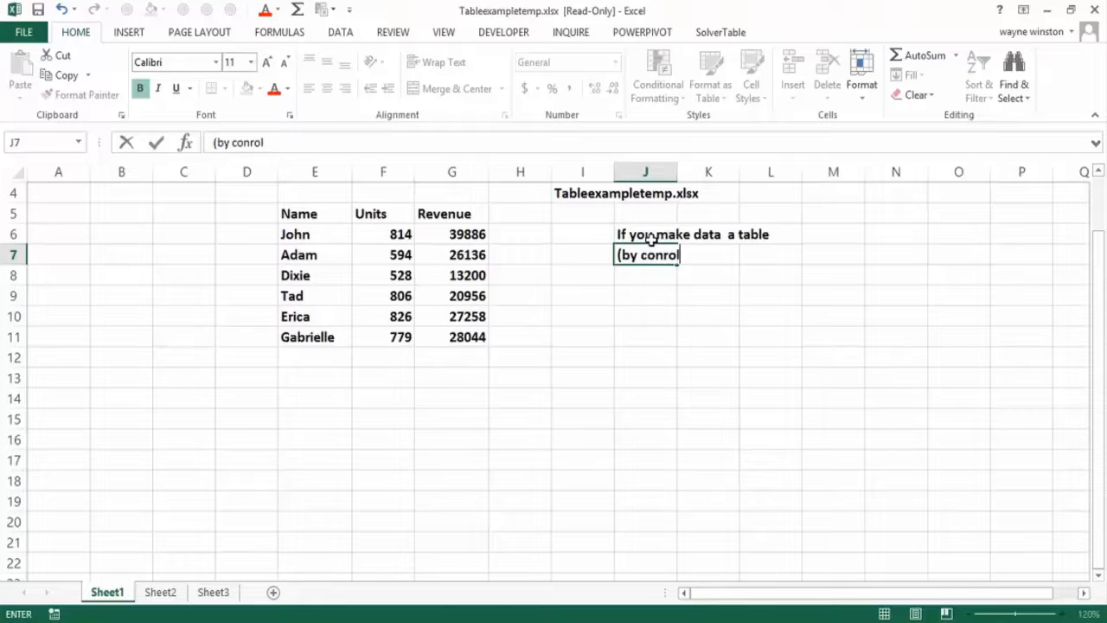
key("BackSpace")
key("BackSpace")
key("BackSpace")
key("BackSpace")
key("BackSpace")
key("BackSpace")
type("Coltr")
key("BackSpace")
key("BackSpace")
key("BackSpace")
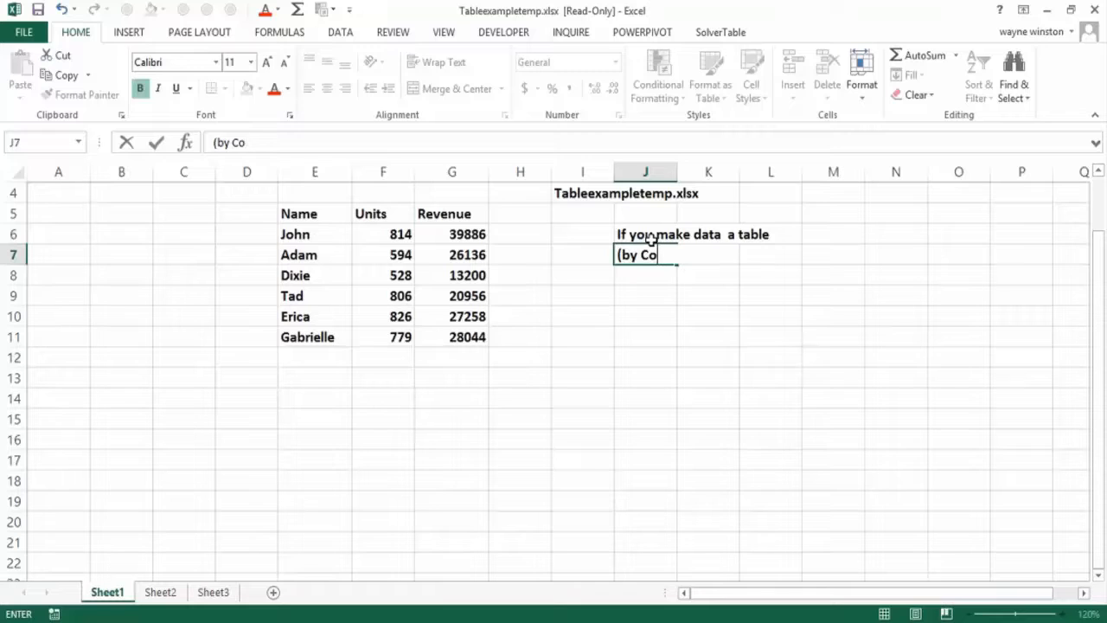
type("ntrol +T ")
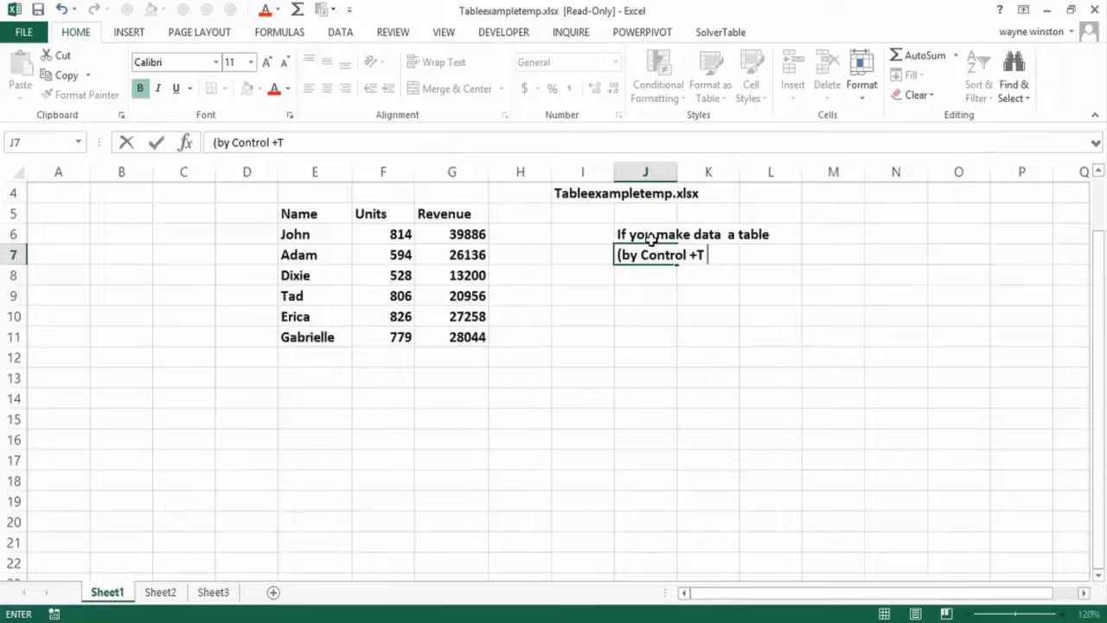
type("or Inser")
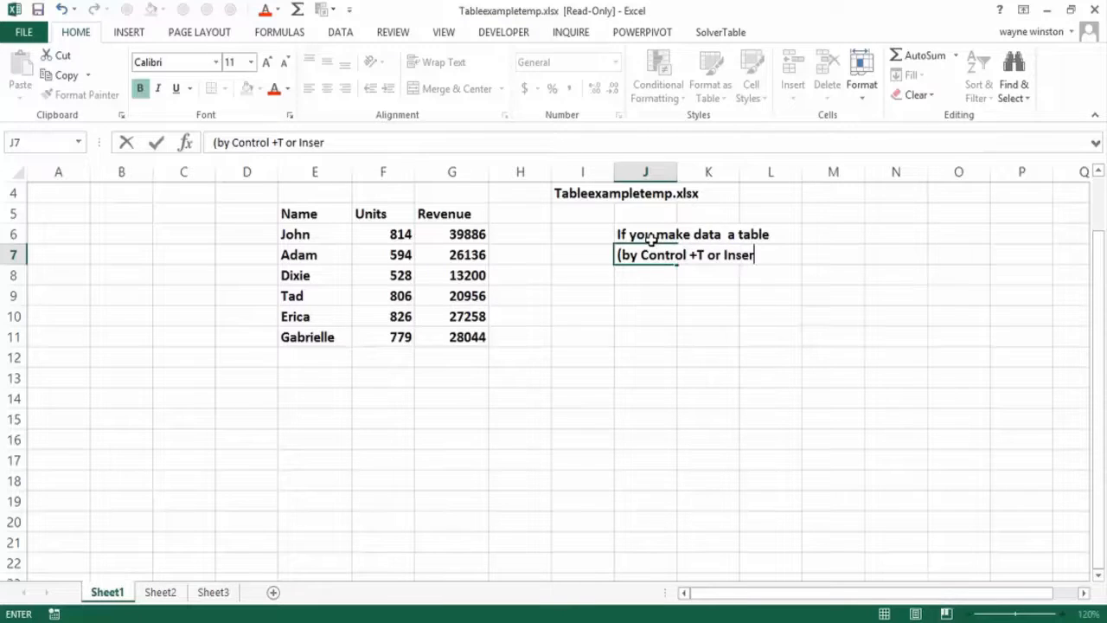
type("t Table")
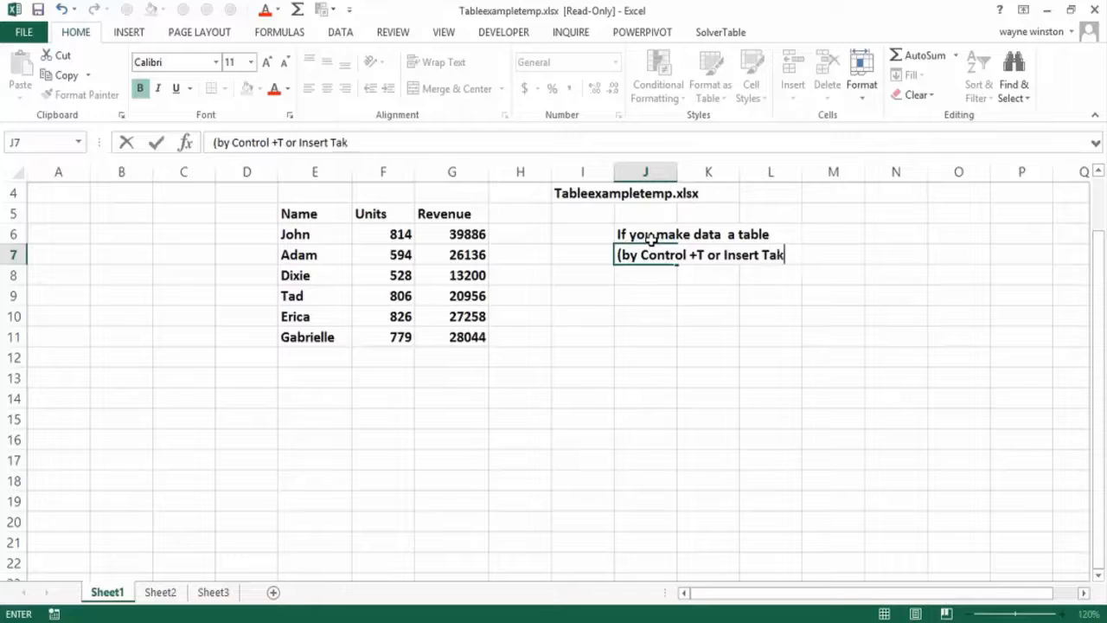
type(")")
key("Return")
Continue the note in cell J8 with "then when you add new rows or columns"
type("then")
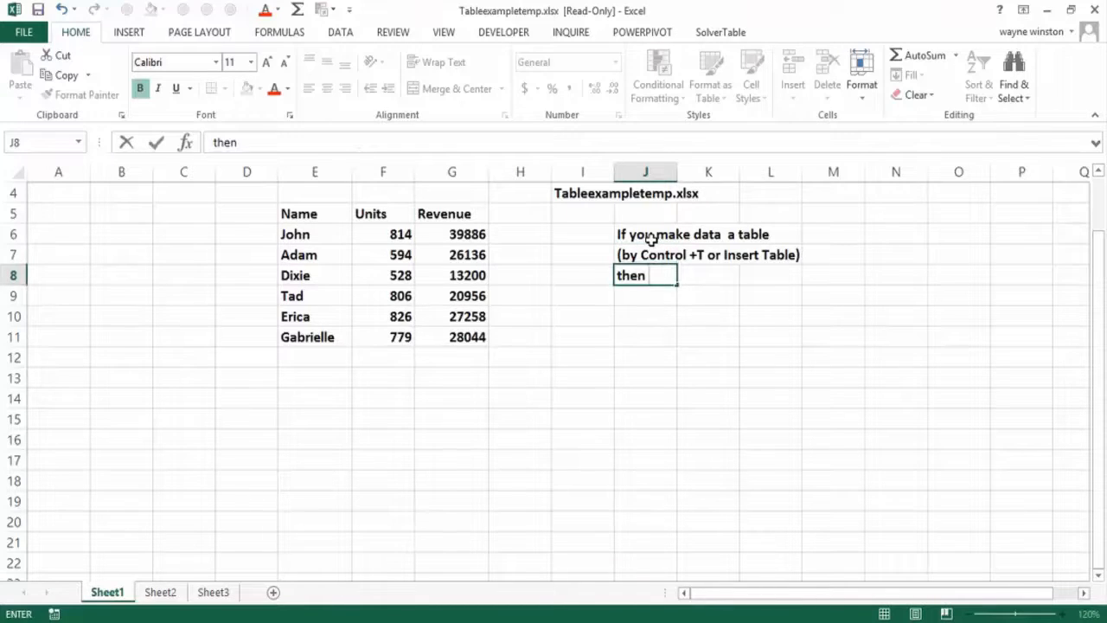
type(" when you add")
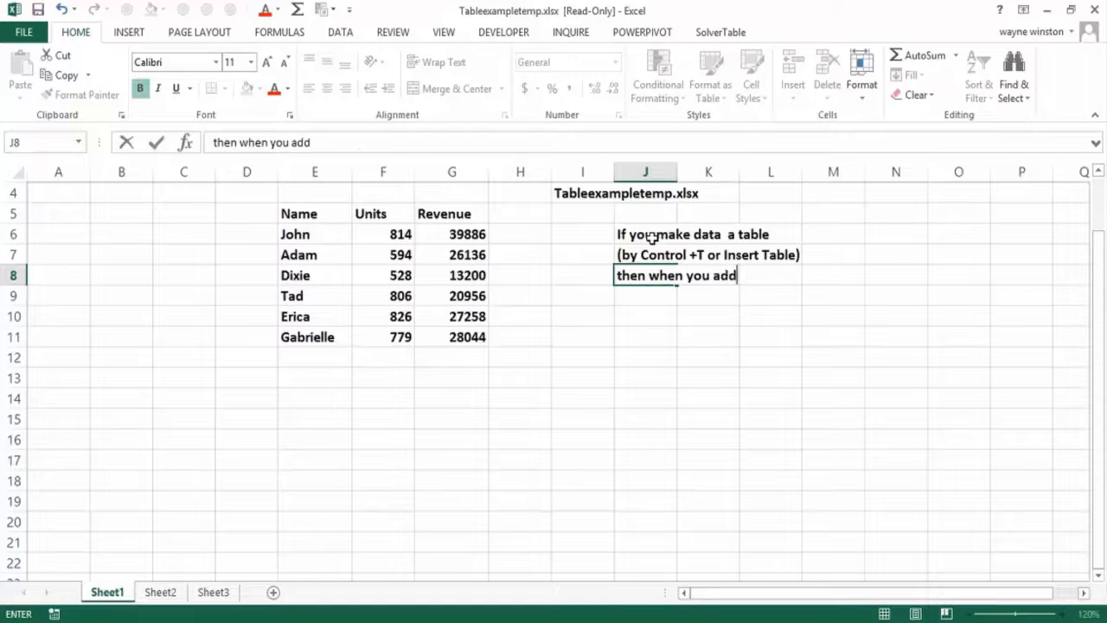
type(" new rows or ")
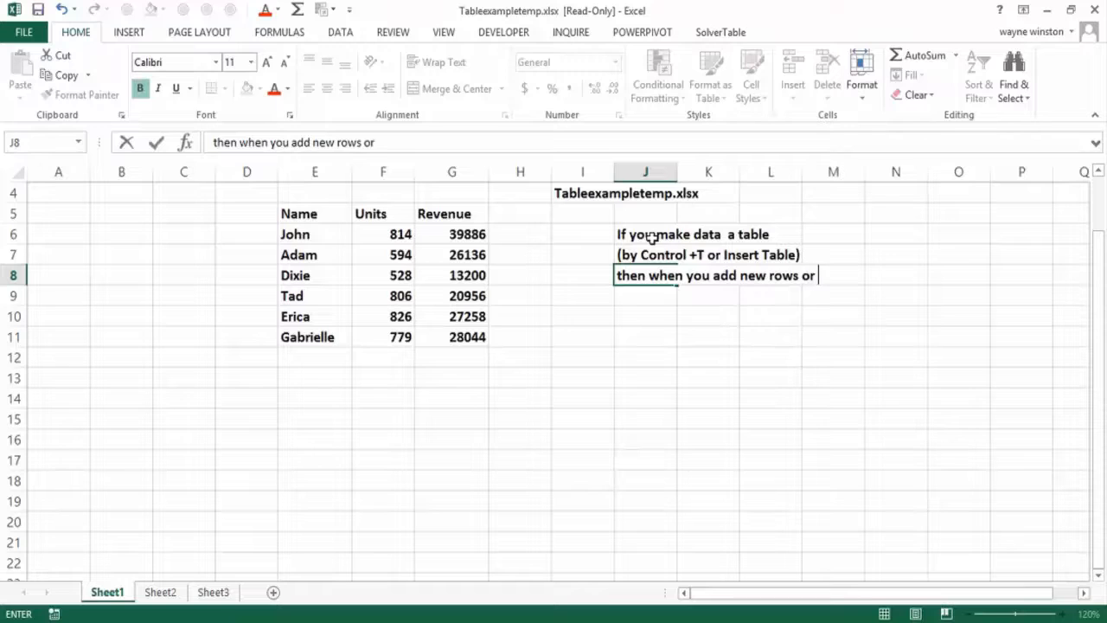
type("columns")
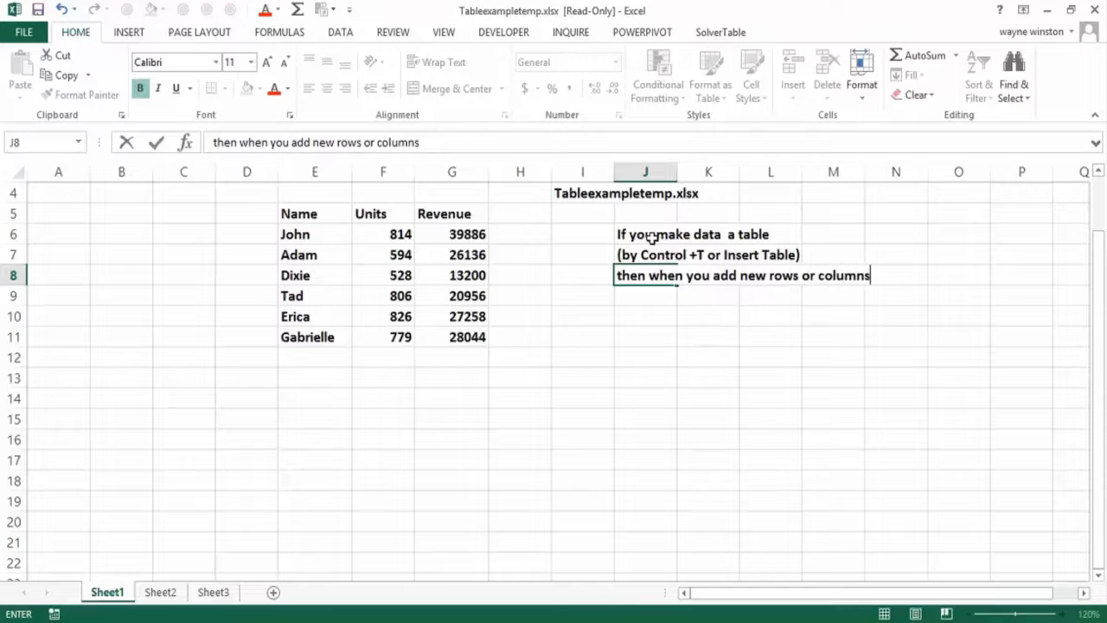
key("Return")
Finish the note in cell J9 with "formatting, graphs, and formulas automatically update."
type("formatt")
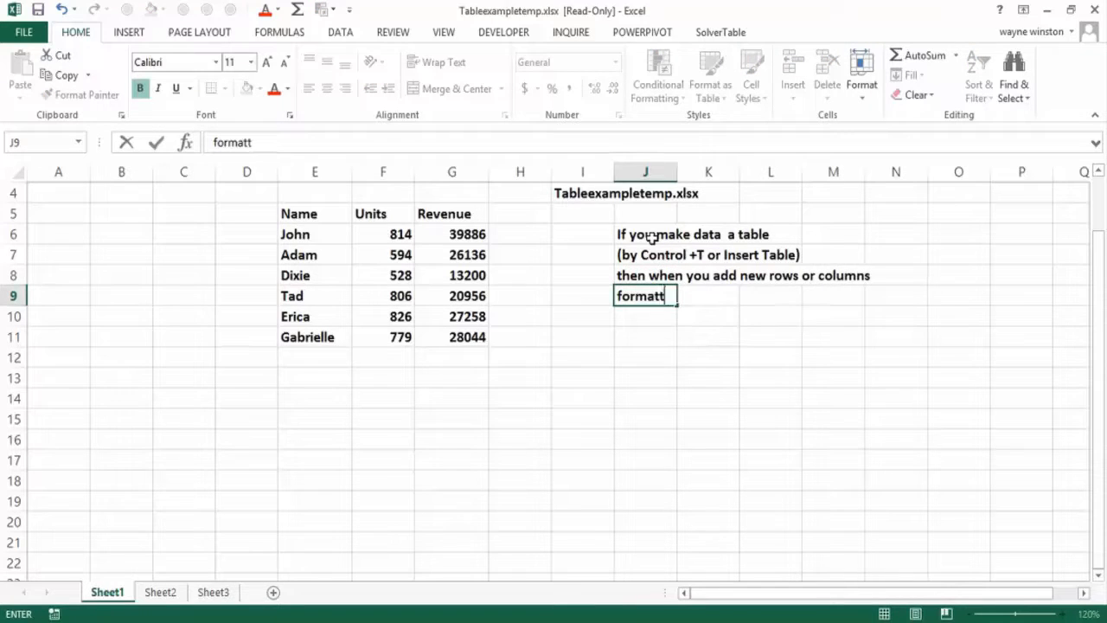
type("ing, graphds")
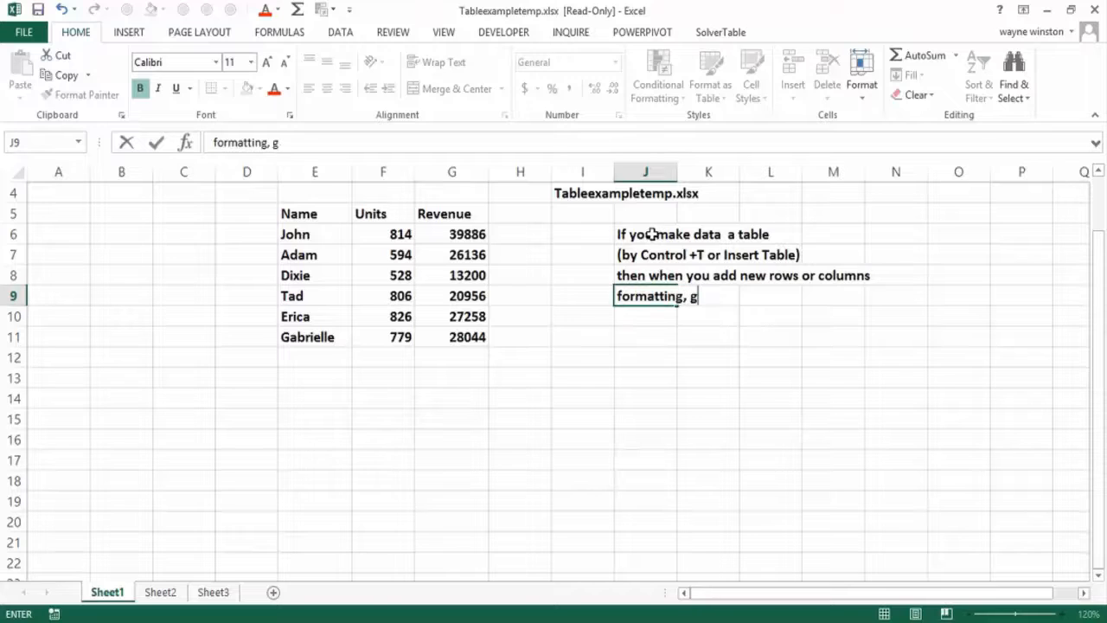
key("BackSpace")
key("BackSpace")
key("BackSpace")
type(",")
key("BackSpace")
type("s, and ")
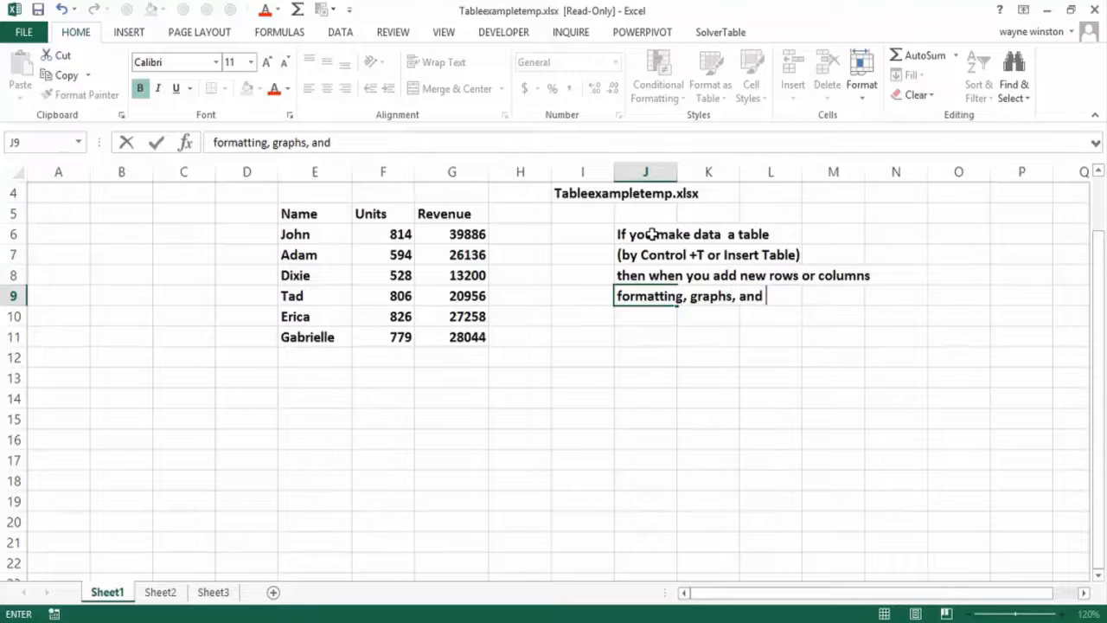
type("formu")
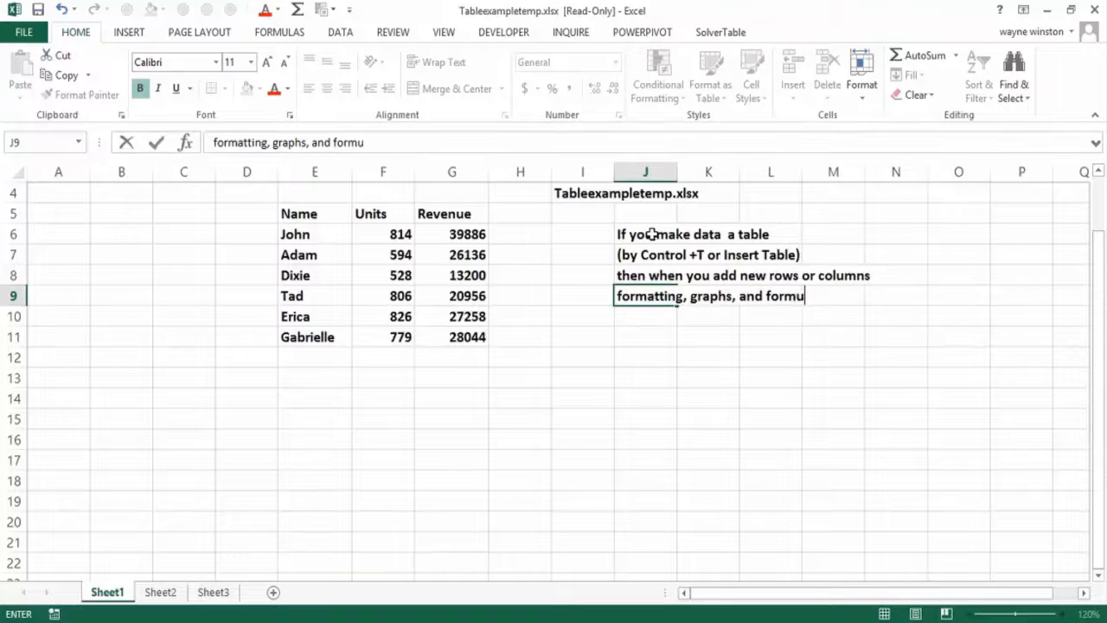
type("las auto")
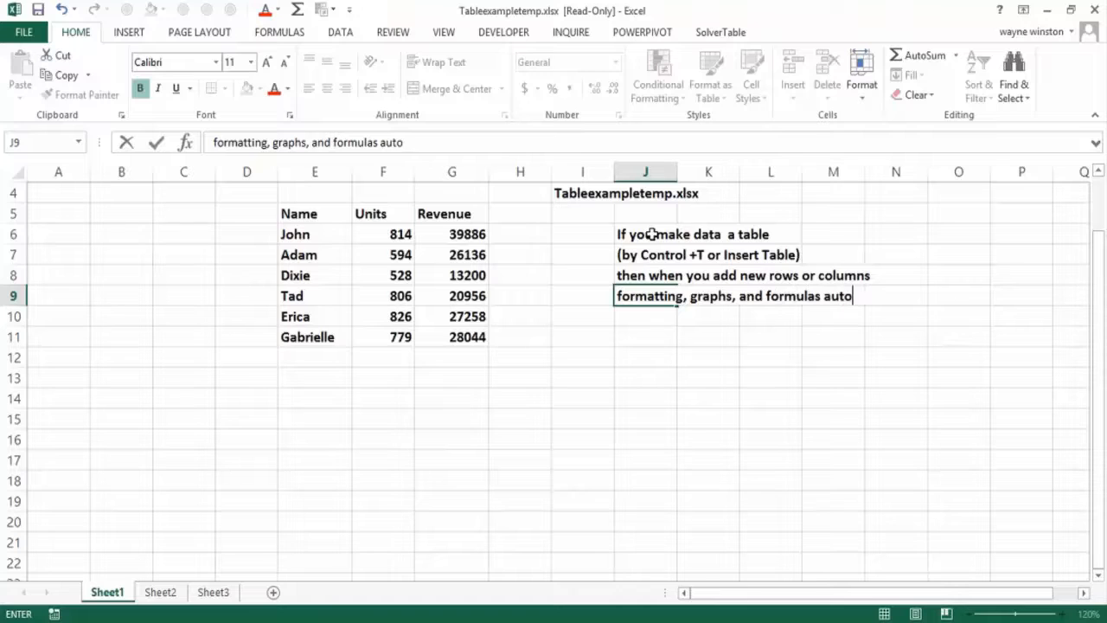
type("matically u")
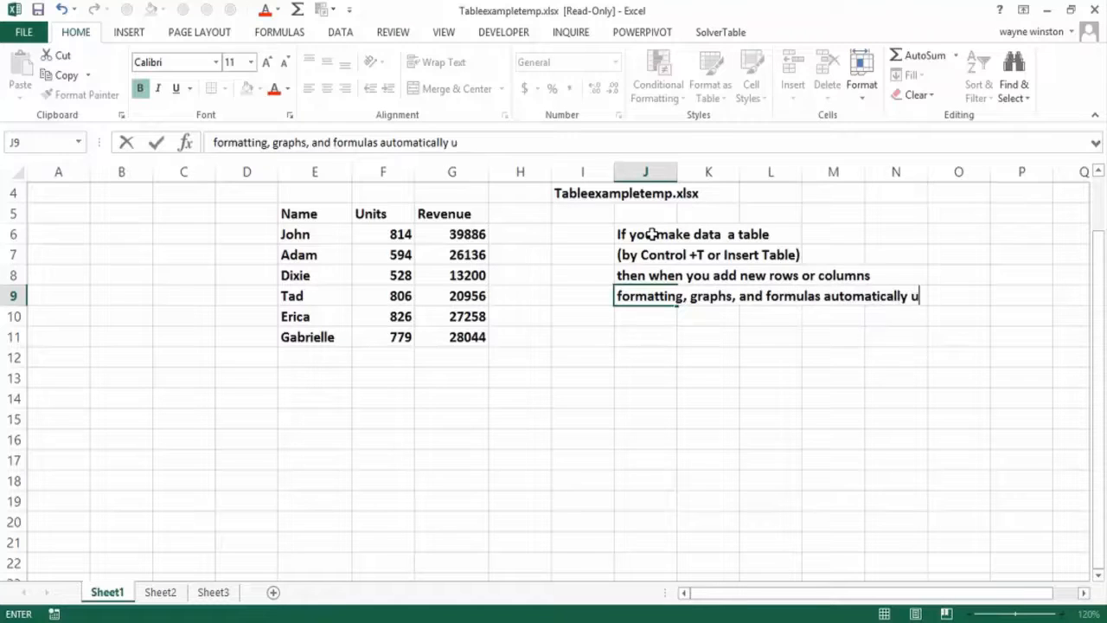
type("pdate.")
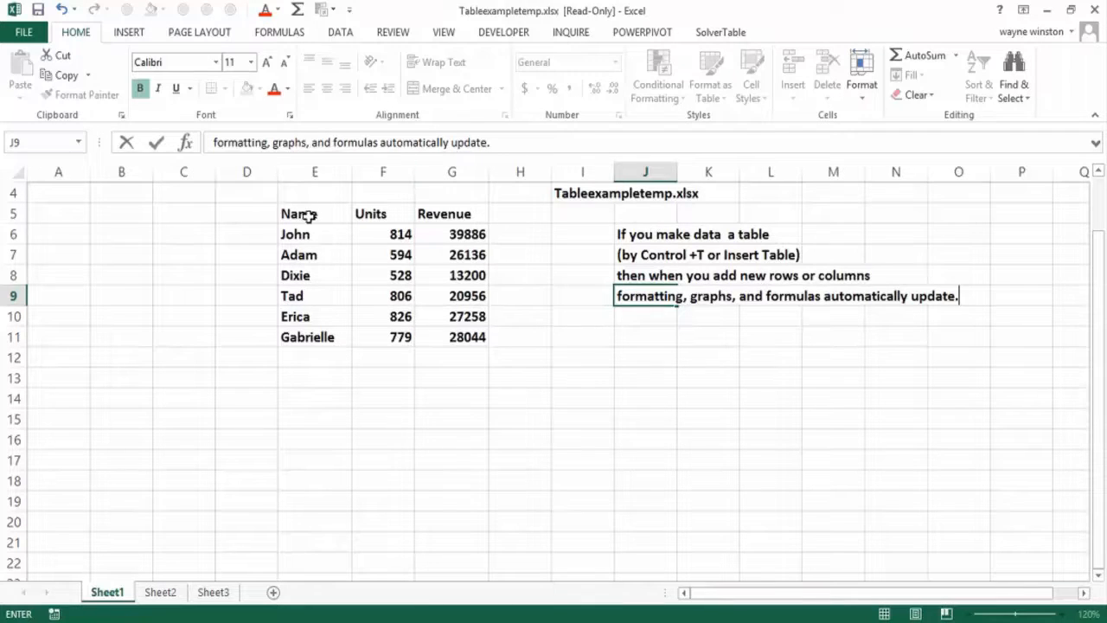
Convert the Name, Units and Revenue data in E5:G11 into a table with headers
left_click_drag(308, 216, 440, 336)
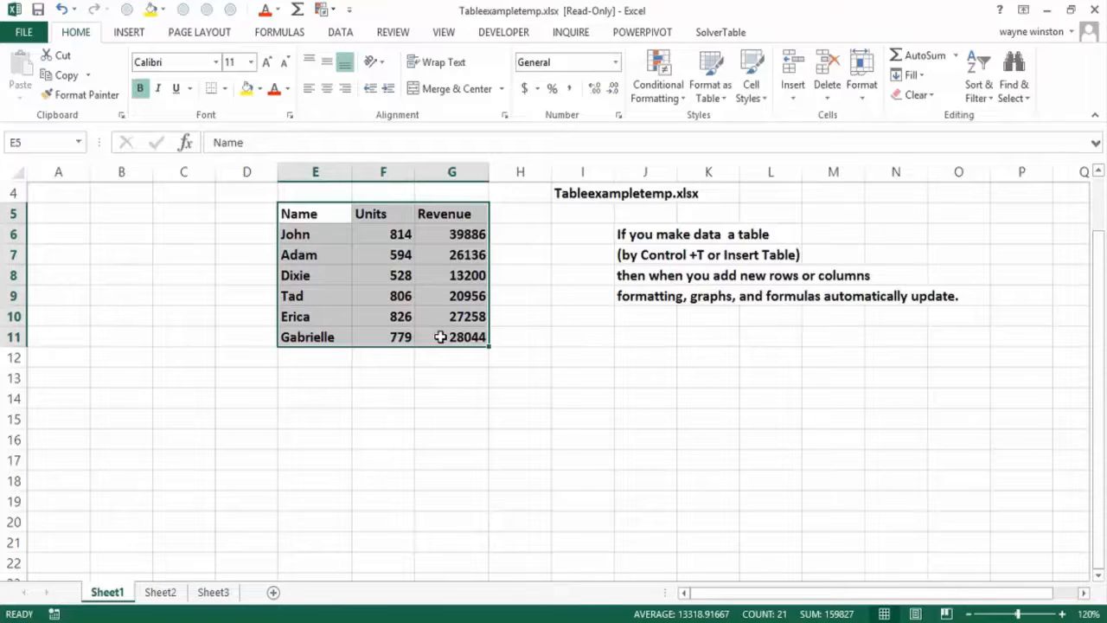
key("ctrl+t")
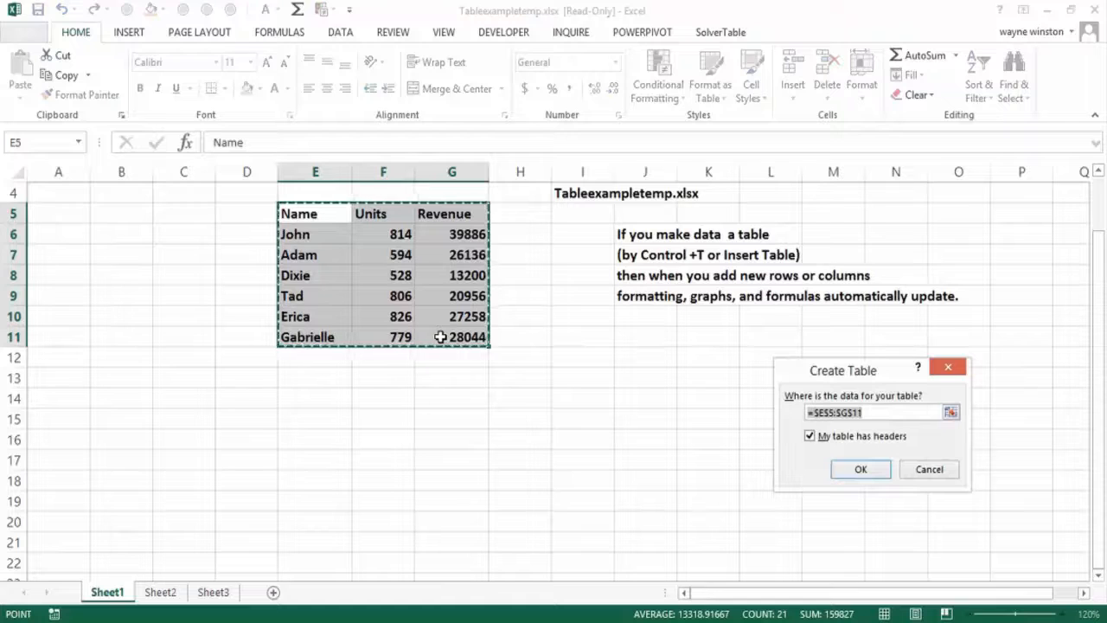
left_click(861, 469)
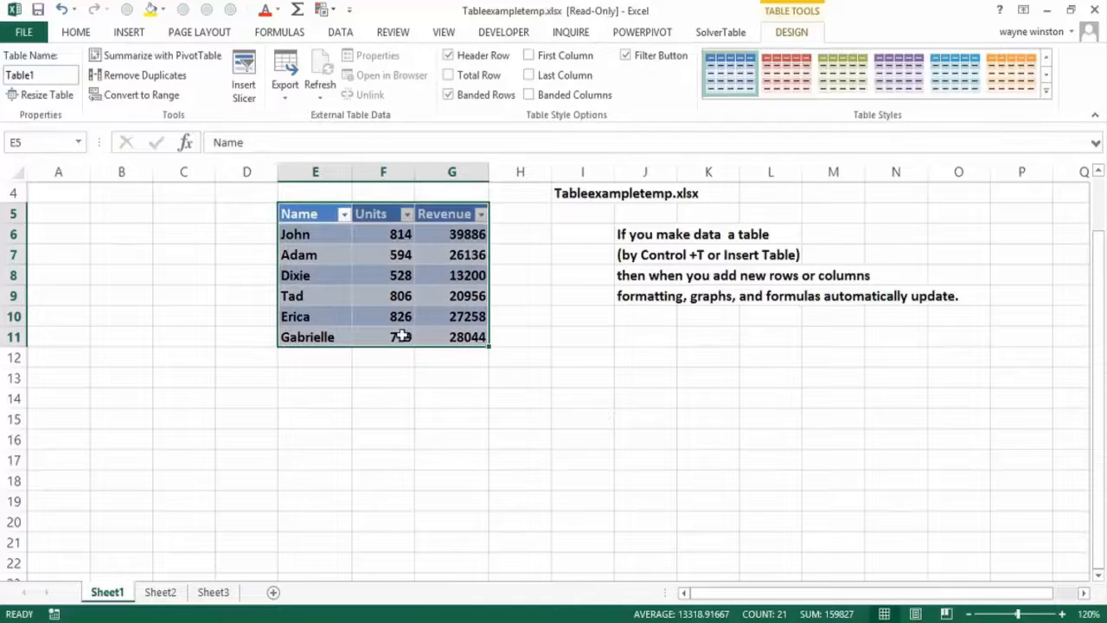
left_click(401, 335)
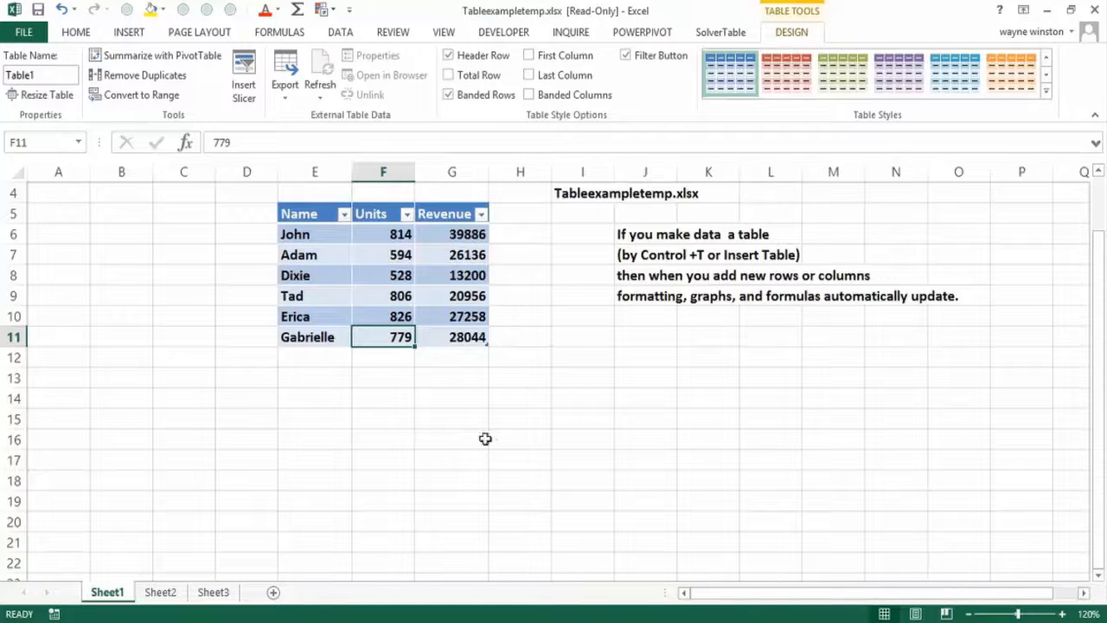
left_click(566, 415)
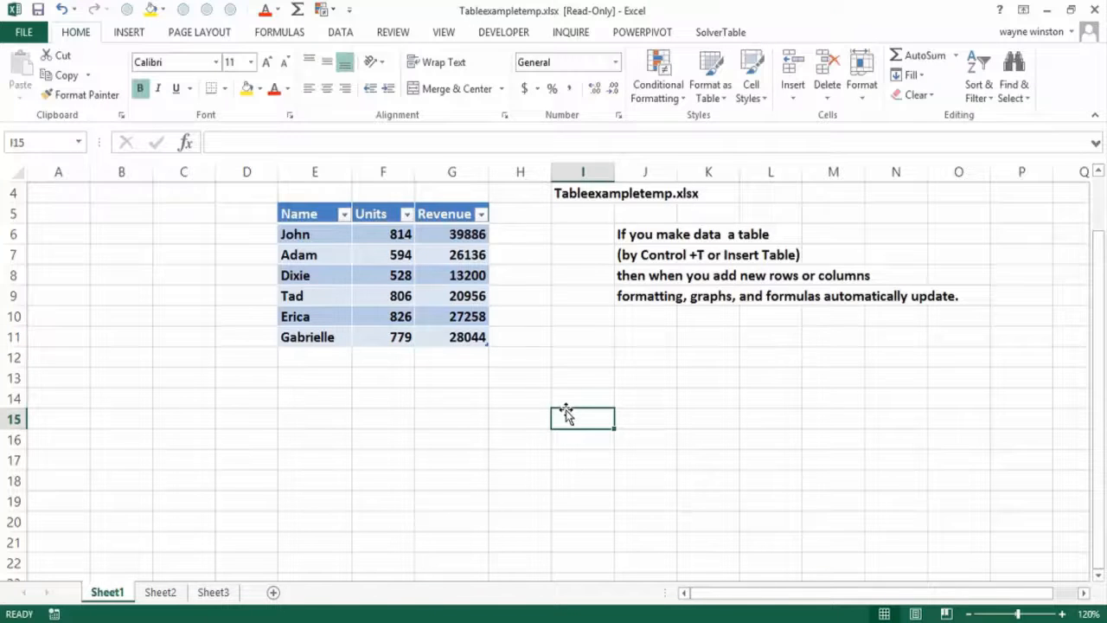
Change the table's style to the red banded design with a dark red header row
left_click(400, 315)
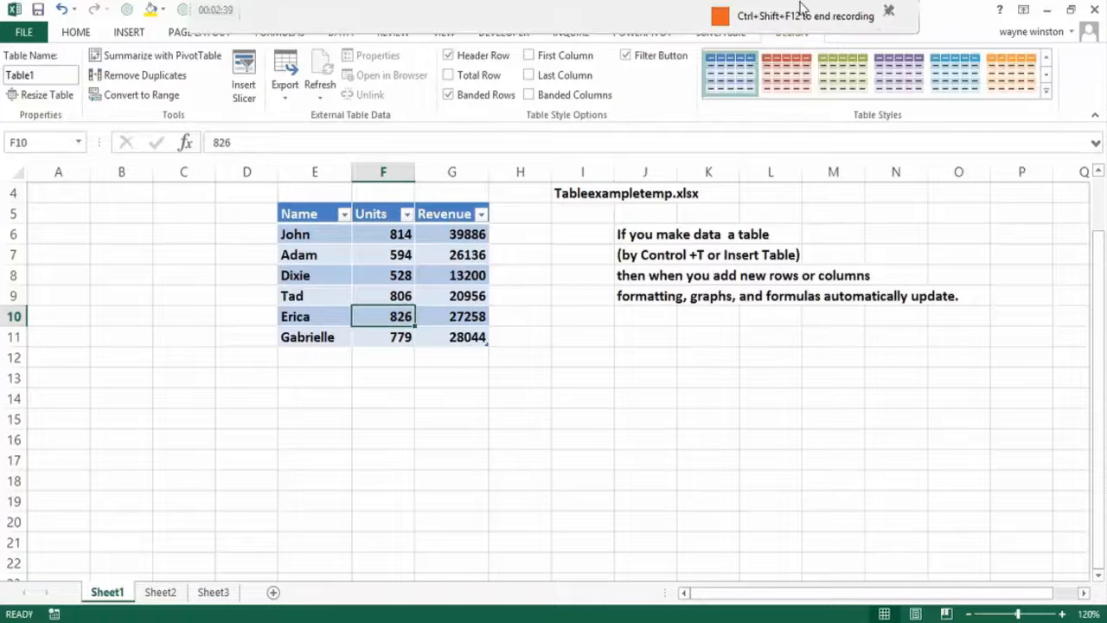
left_click(791, 81)
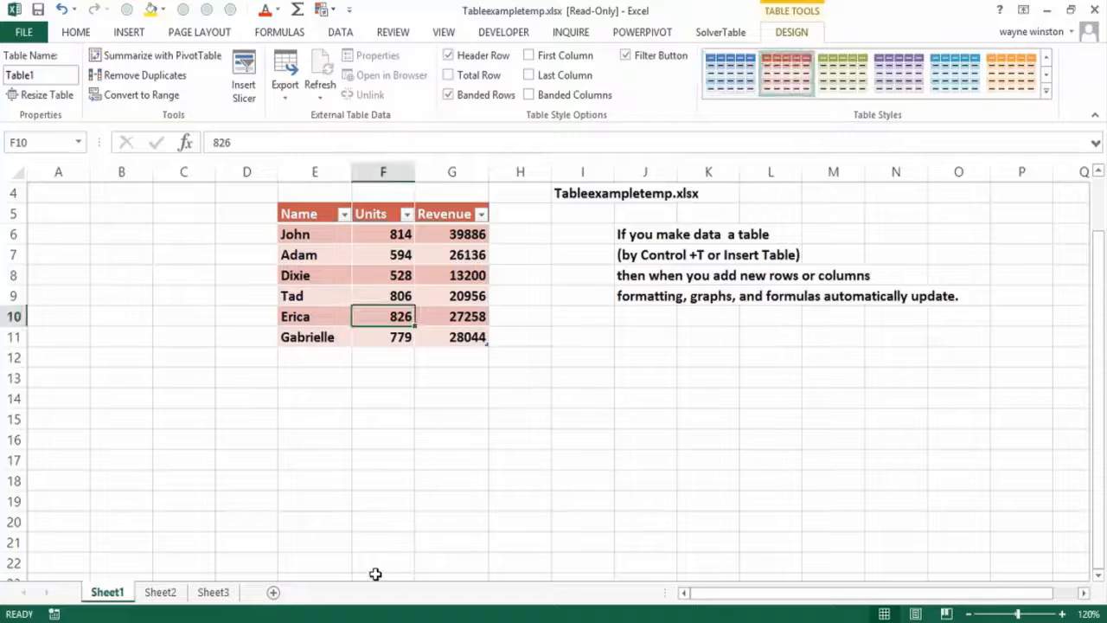
left_click(464, 422)
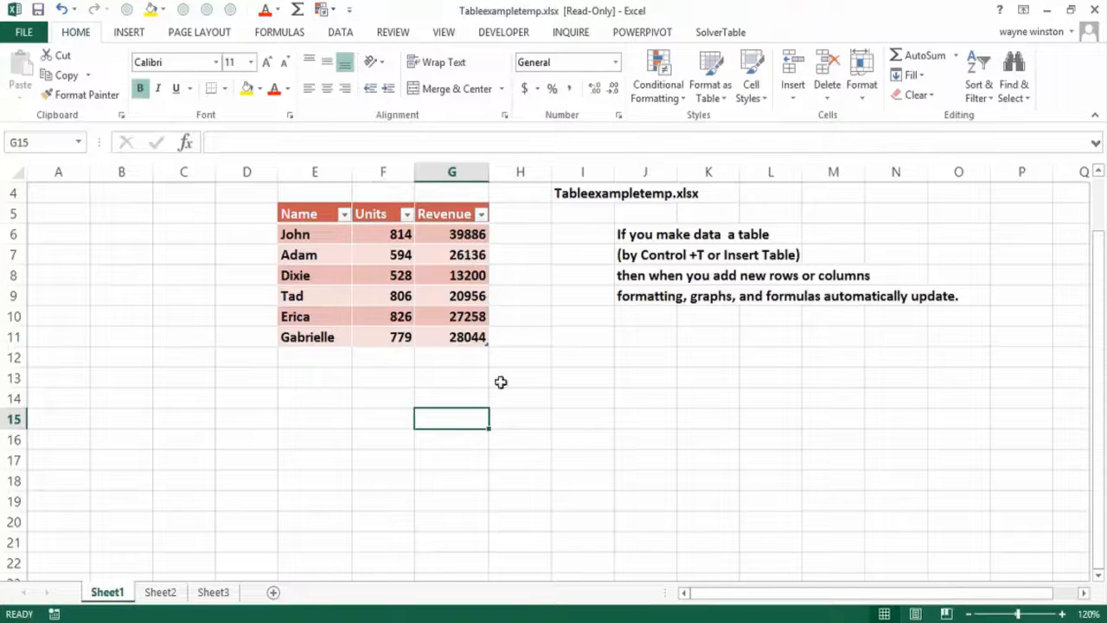
Enter a SUM formula in cell A13 that totals the table's Revenue column, =SUM(Table1[Revenue])
left_click(383, 295)
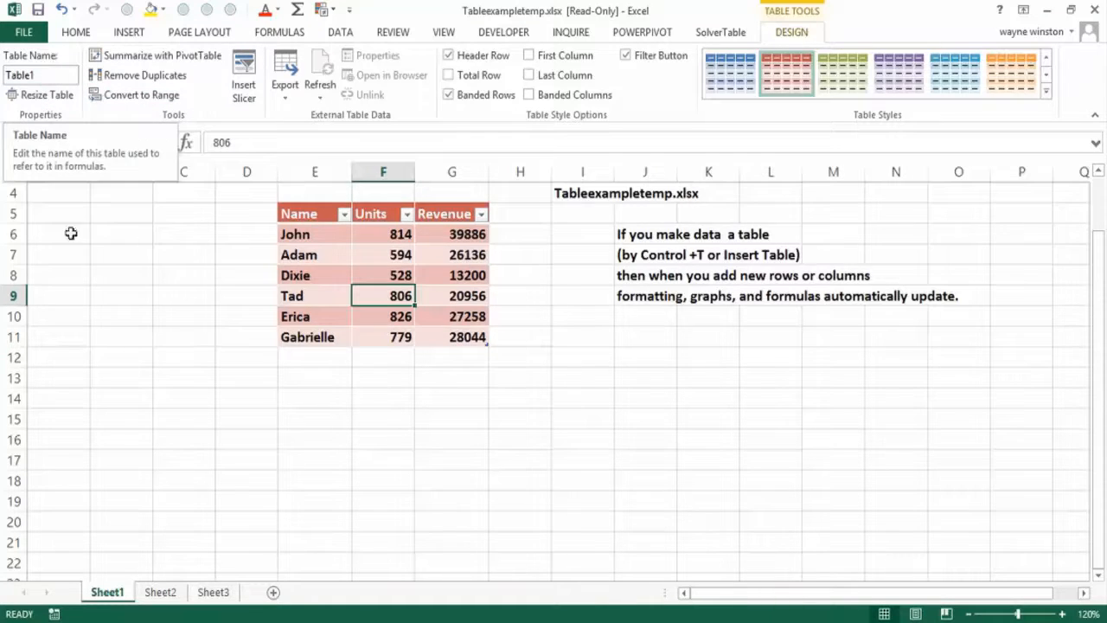
left_click(65, 379)
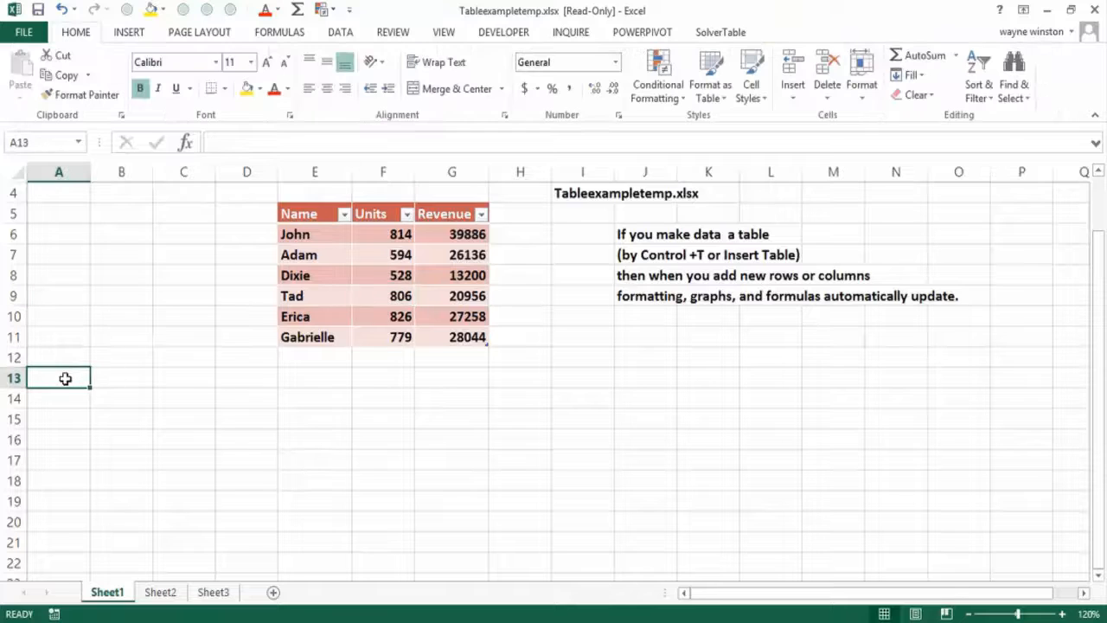
type("=sum(")
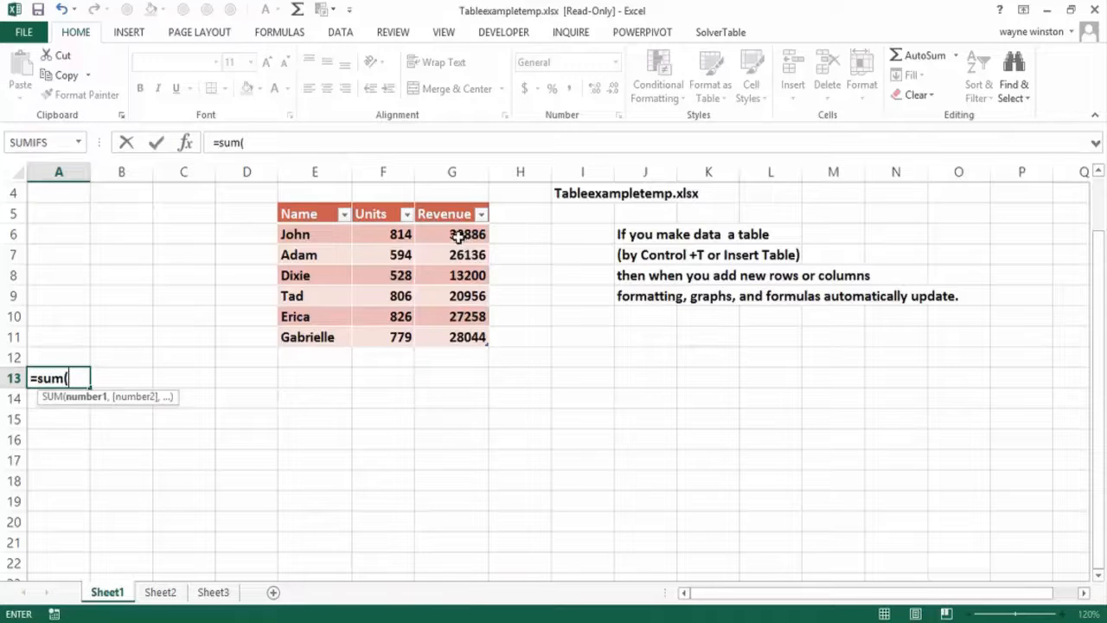
left_click_drag(458, 239, 456, 344)
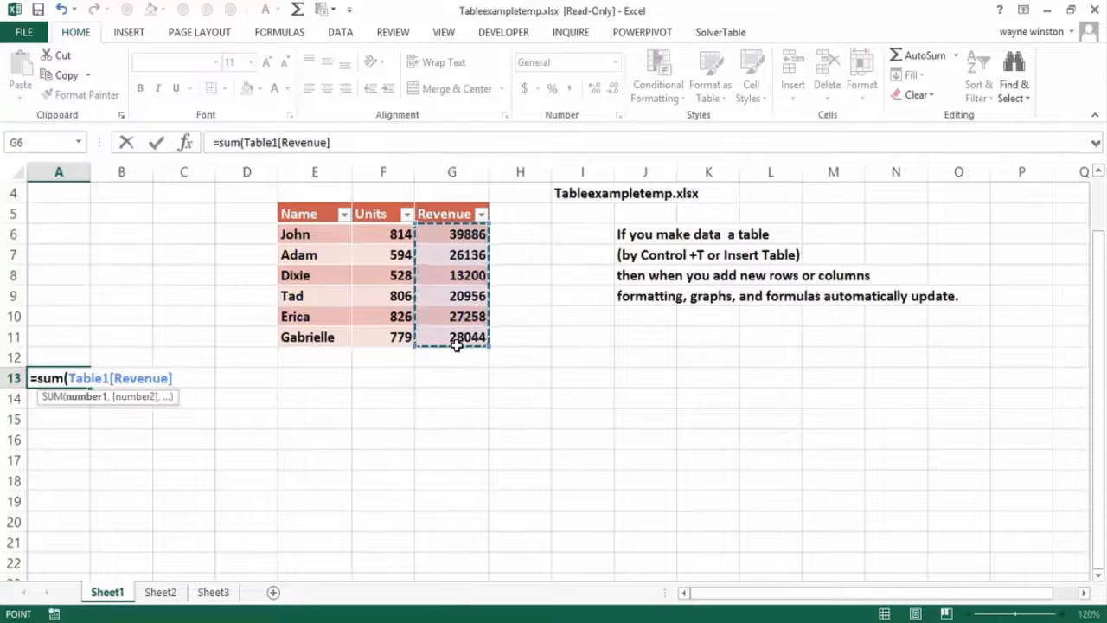
type(")")
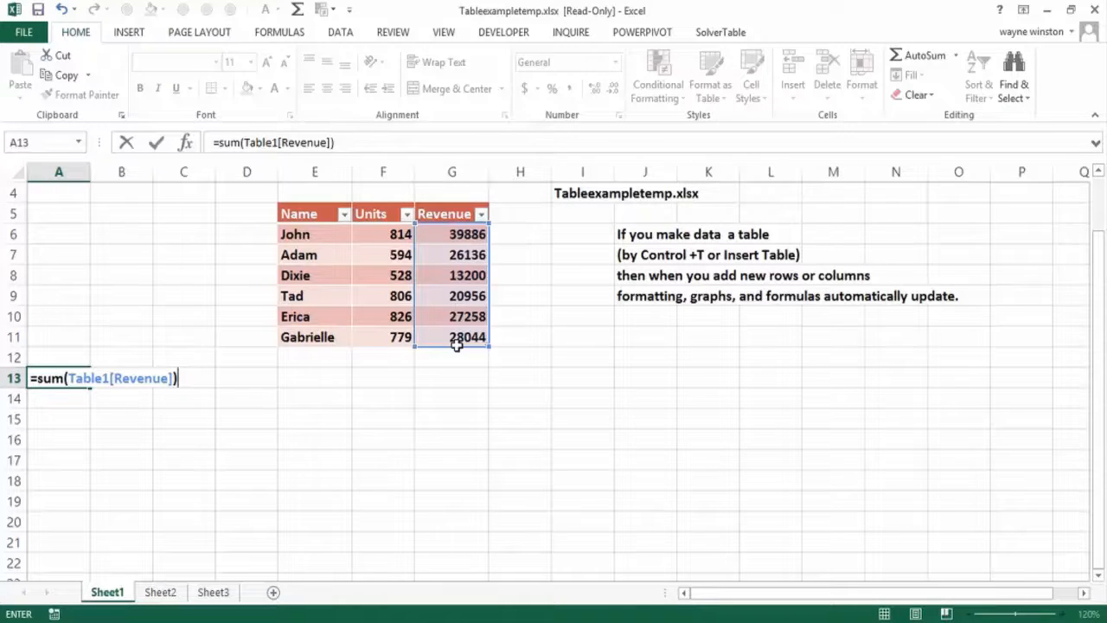
Add a row directly beneath the table with a person's surname, 500 units and 5000 revenue, and check the formula in A13
left_click(310, 361)
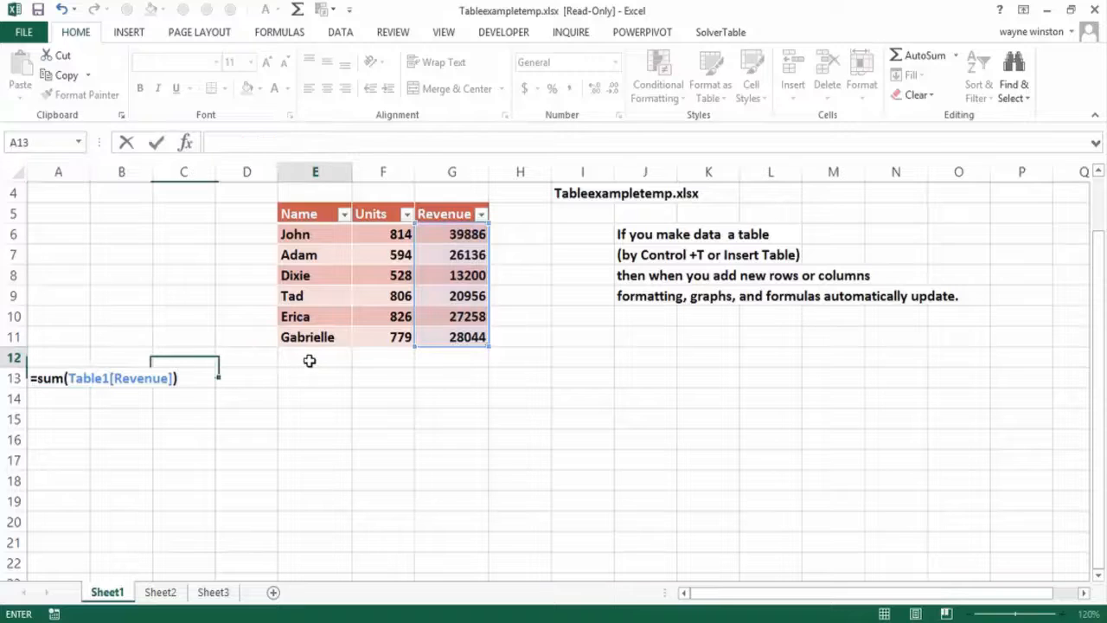
type("Cu")
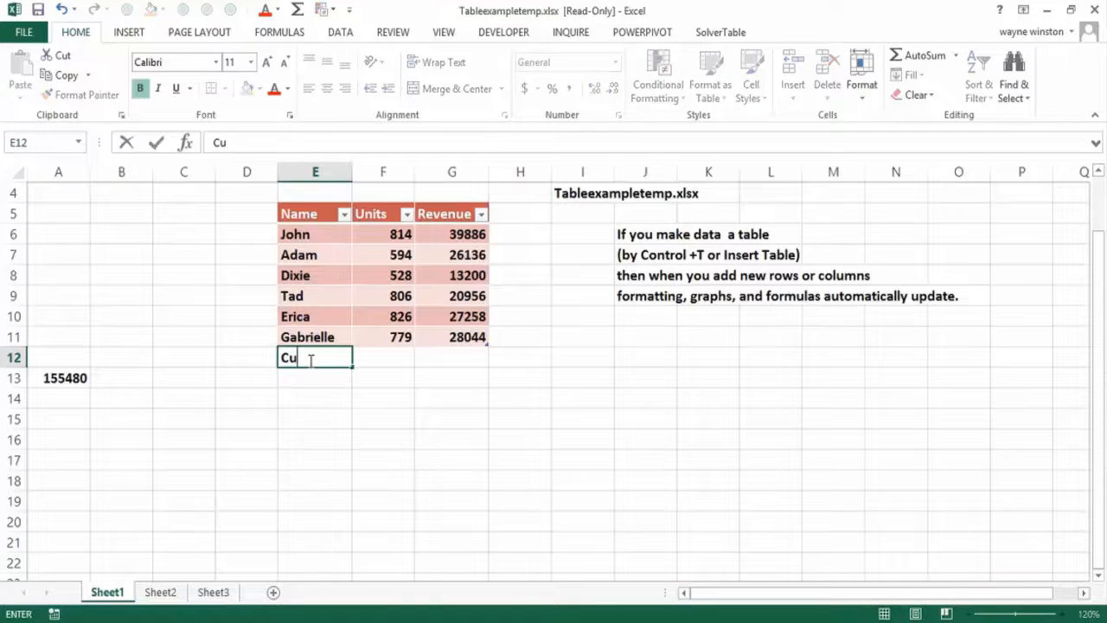
type("rry")
key("Tab")
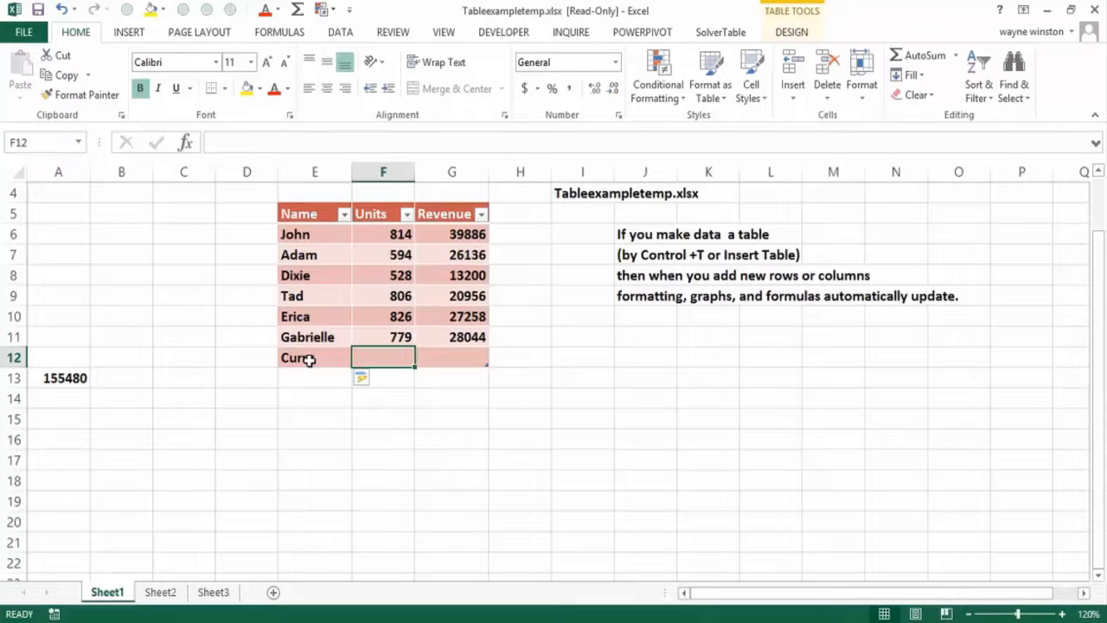
type("500")
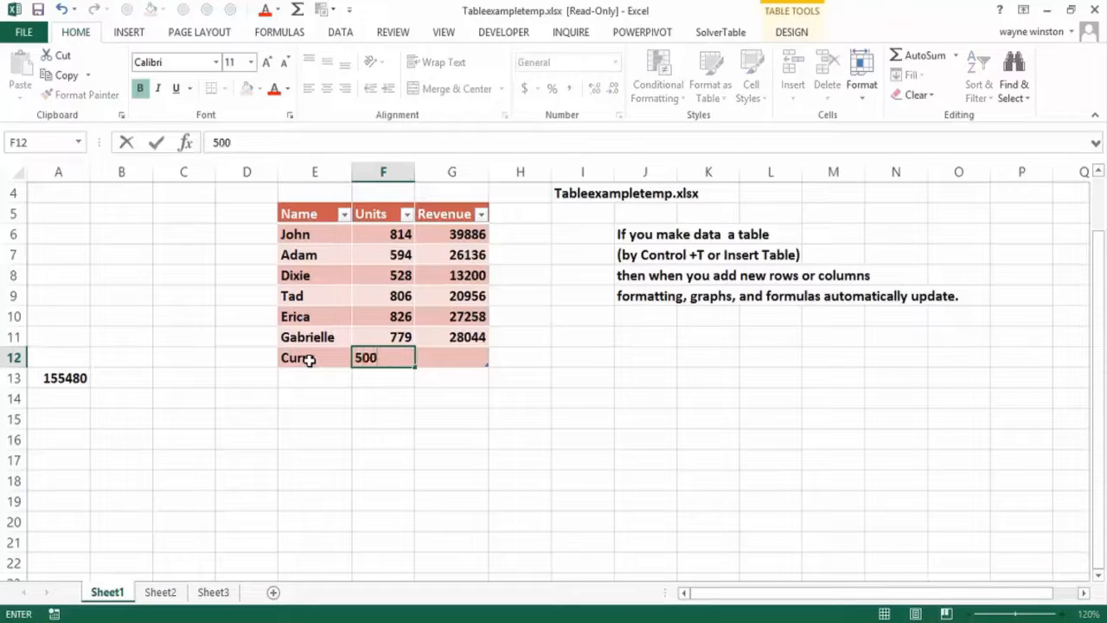
key("Tab")
type("5000")
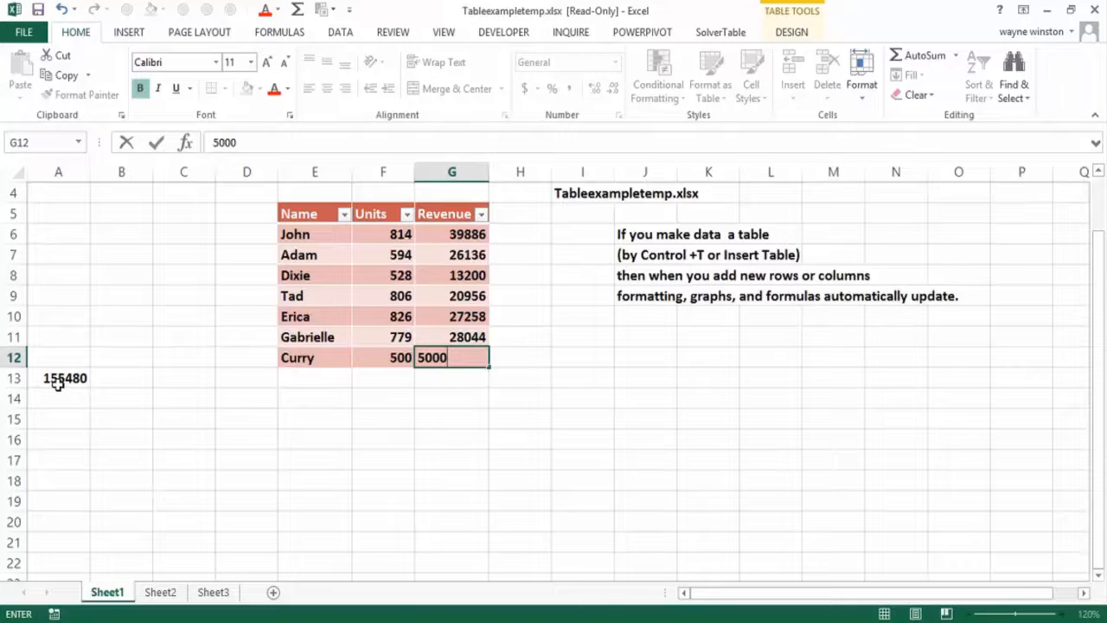
key("Return")
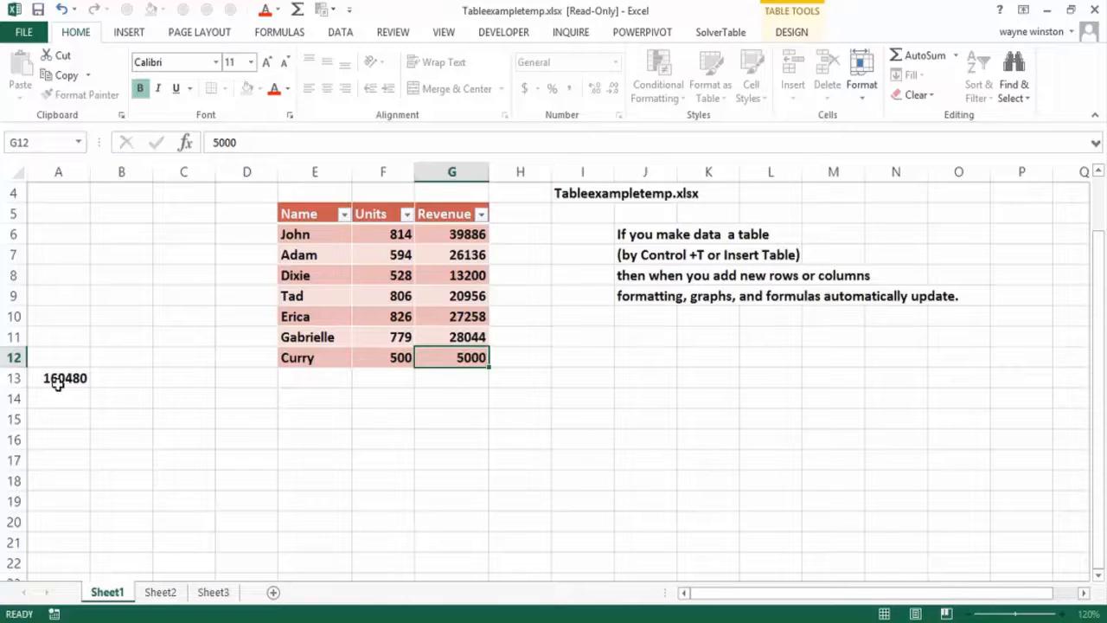
left_click(57, 383)
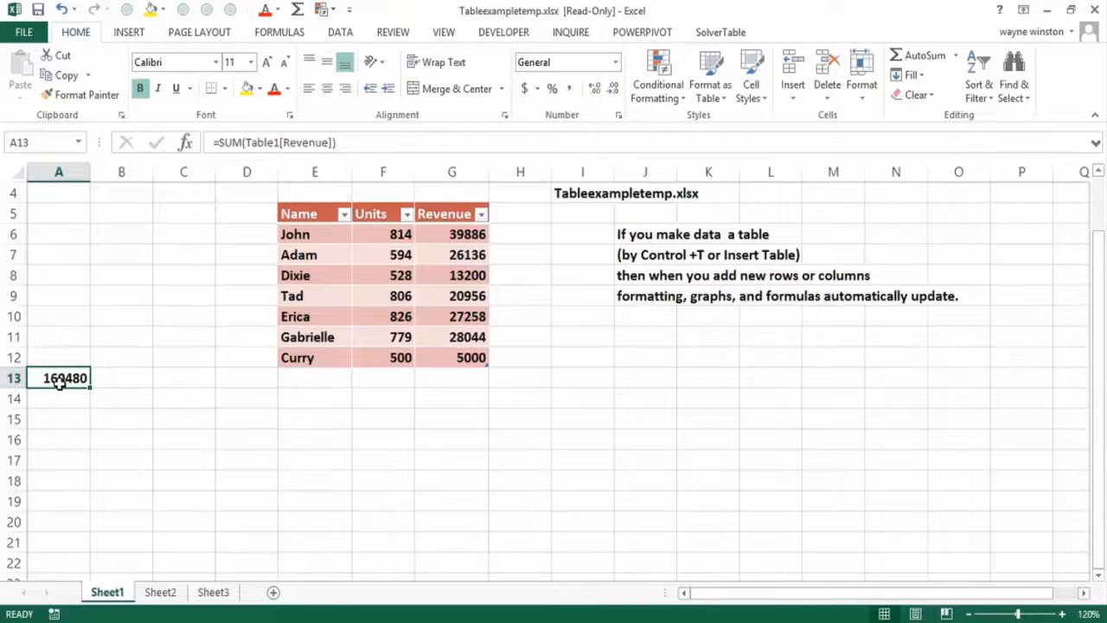
Add a new table column headed "Price" in cell H5, directly beside Revenue
left_click(536, 214)
type("Pric")
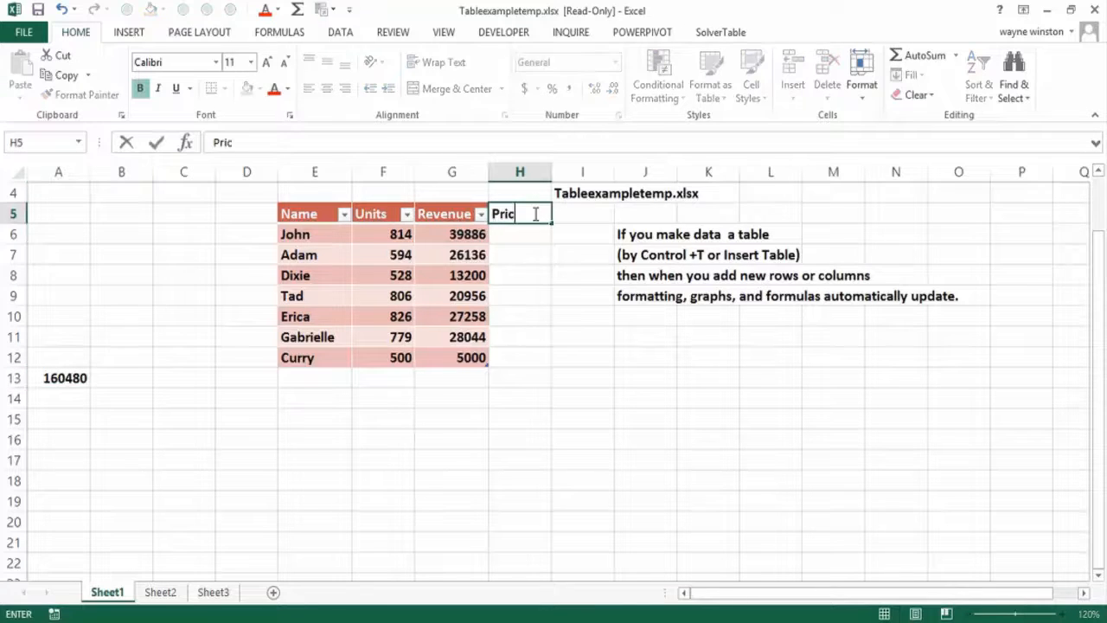
type("e")
key("Return")
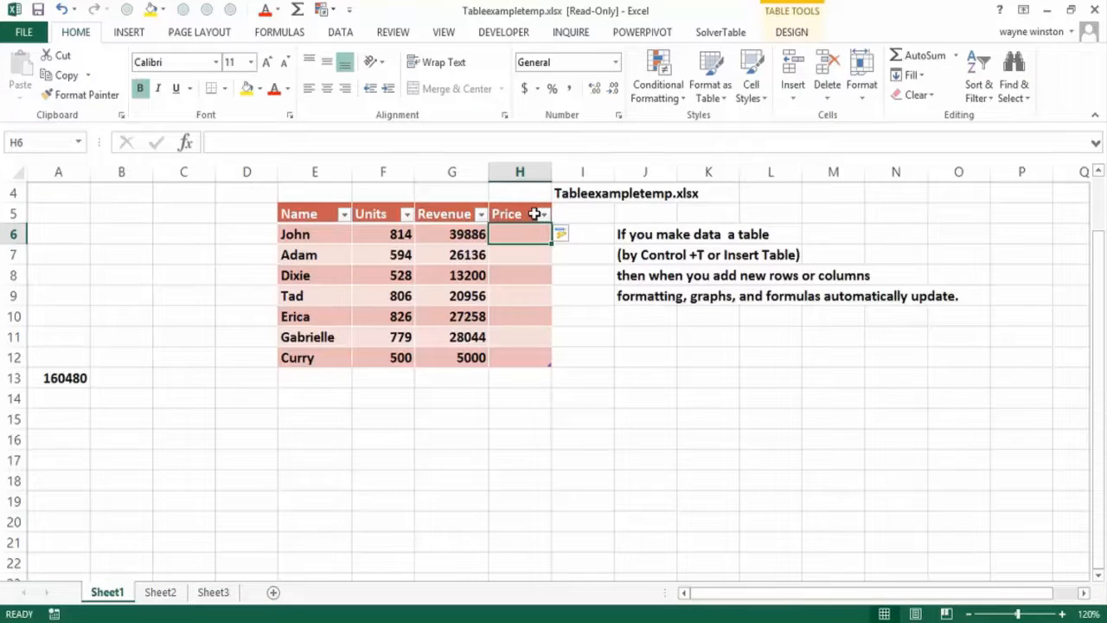
type("=")
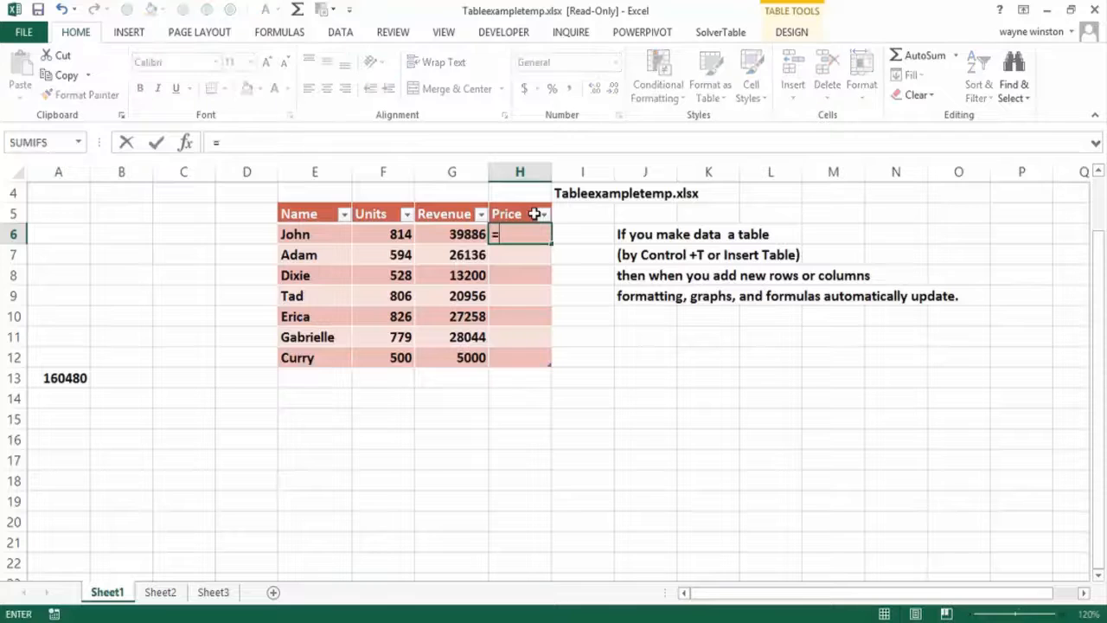
left_click(449, 236)
type("/")
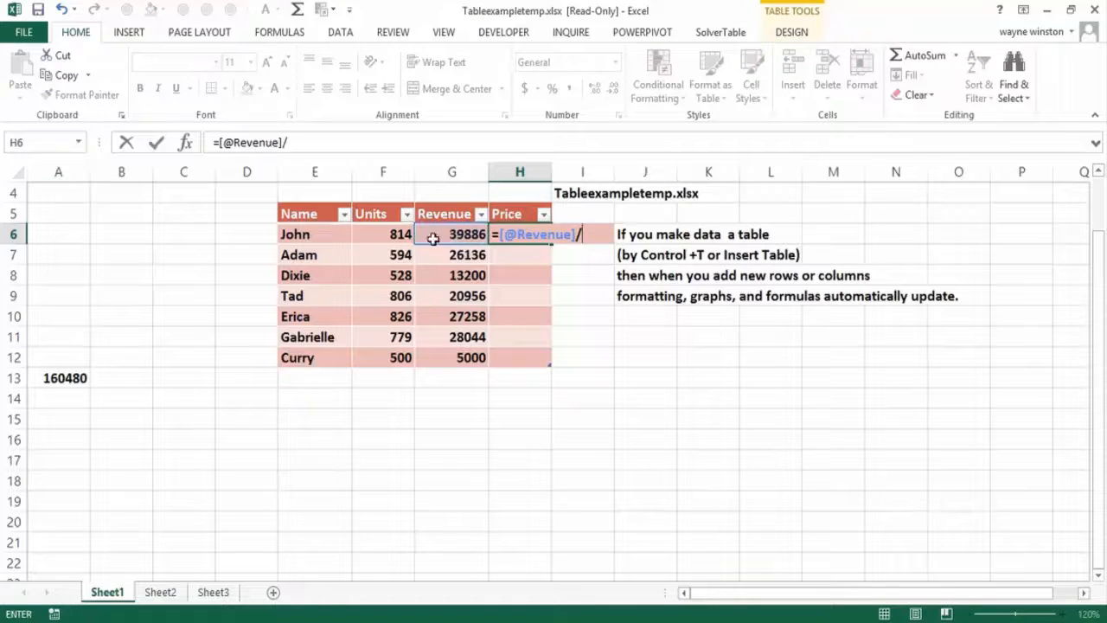
left_click(374, 230)
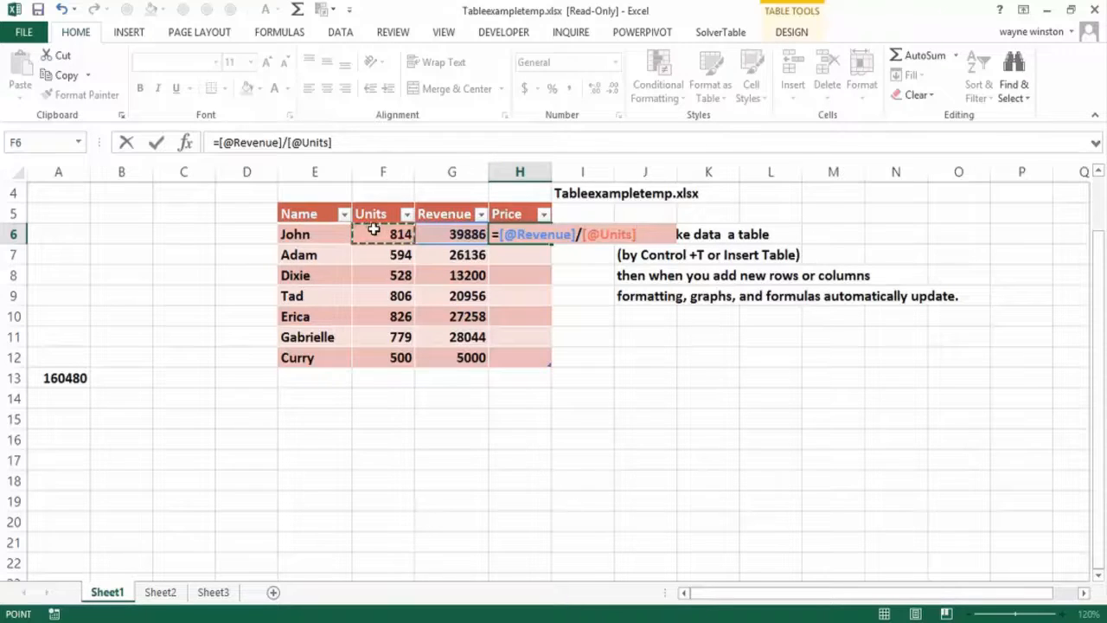
key("Return")
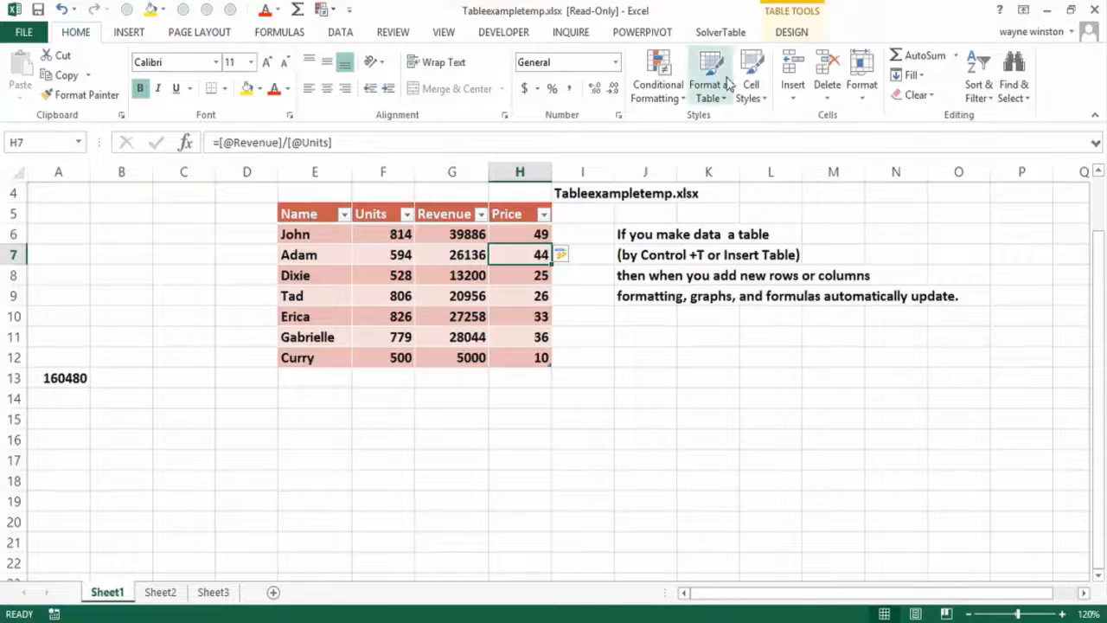
Rename the table as Sales and check the table reference in the SUM formula in A13
left_click(801, 30)
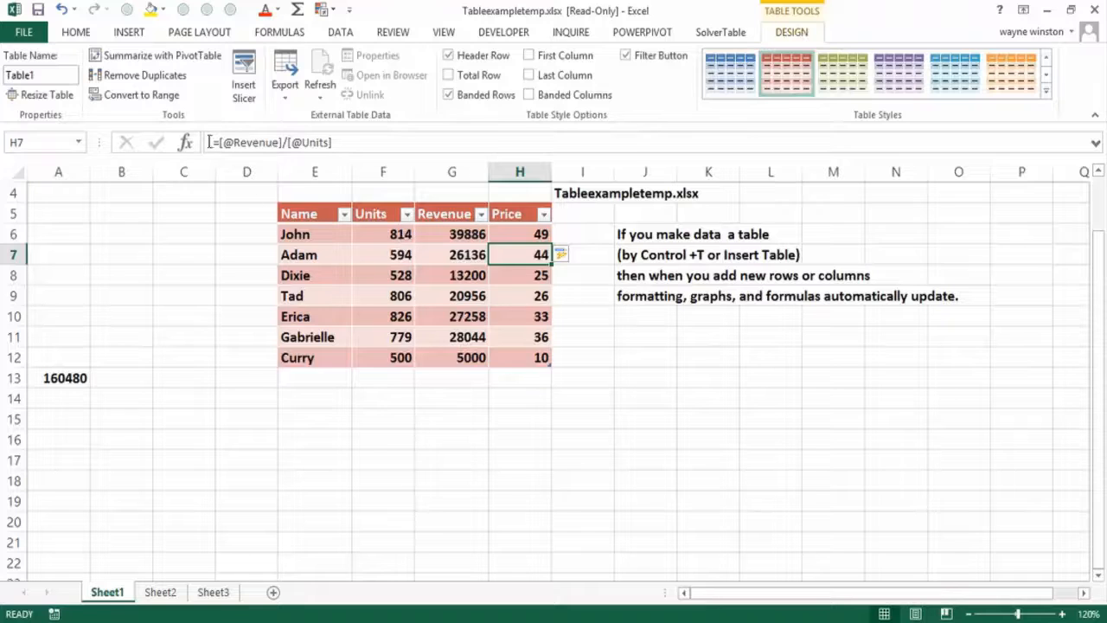
left_click(35, 76)
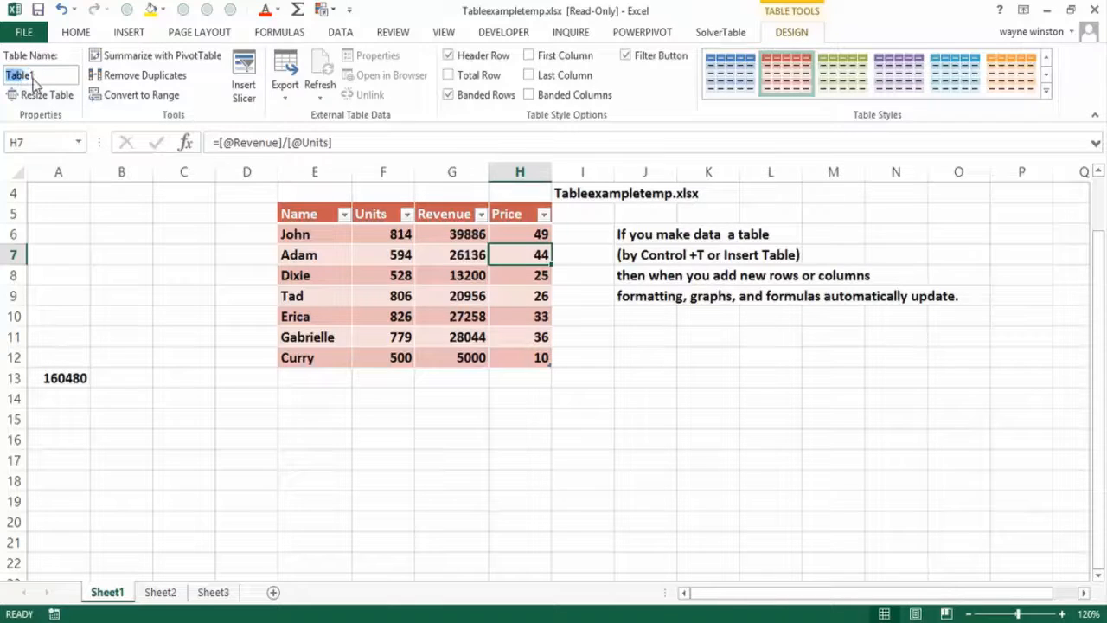
type("Sales")
left_click(138, 379)
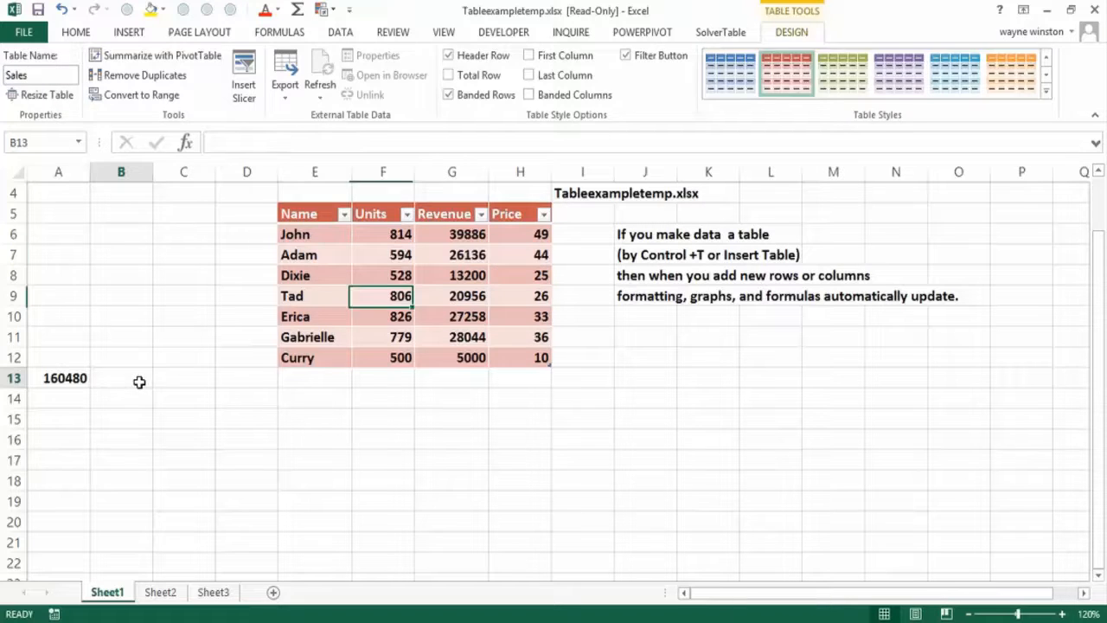
left_click(78, 378)
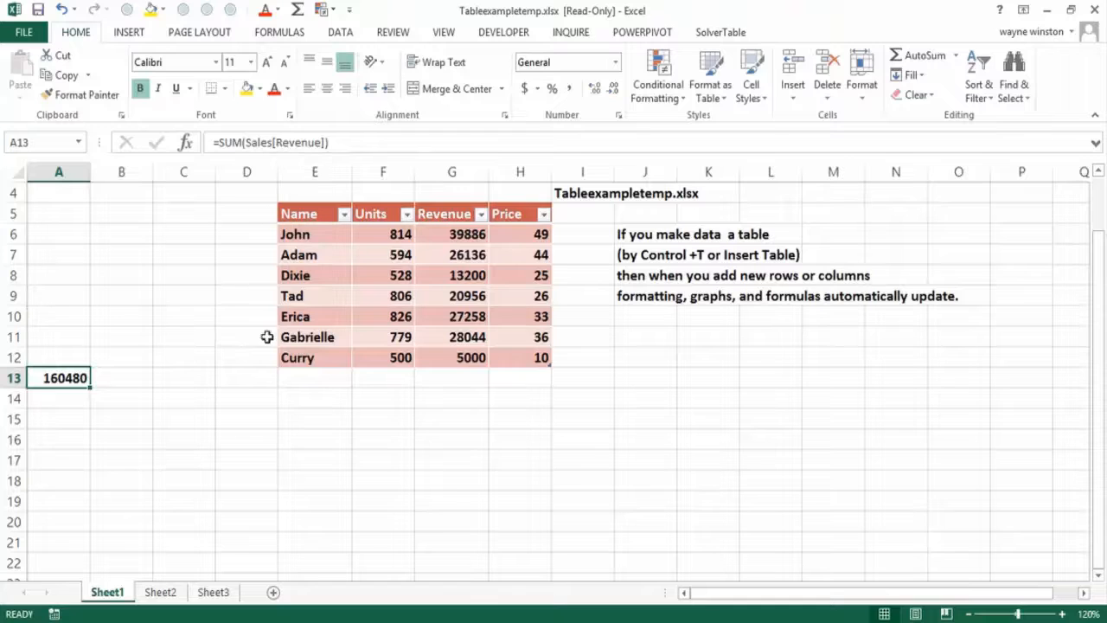
left_click(201, 419)
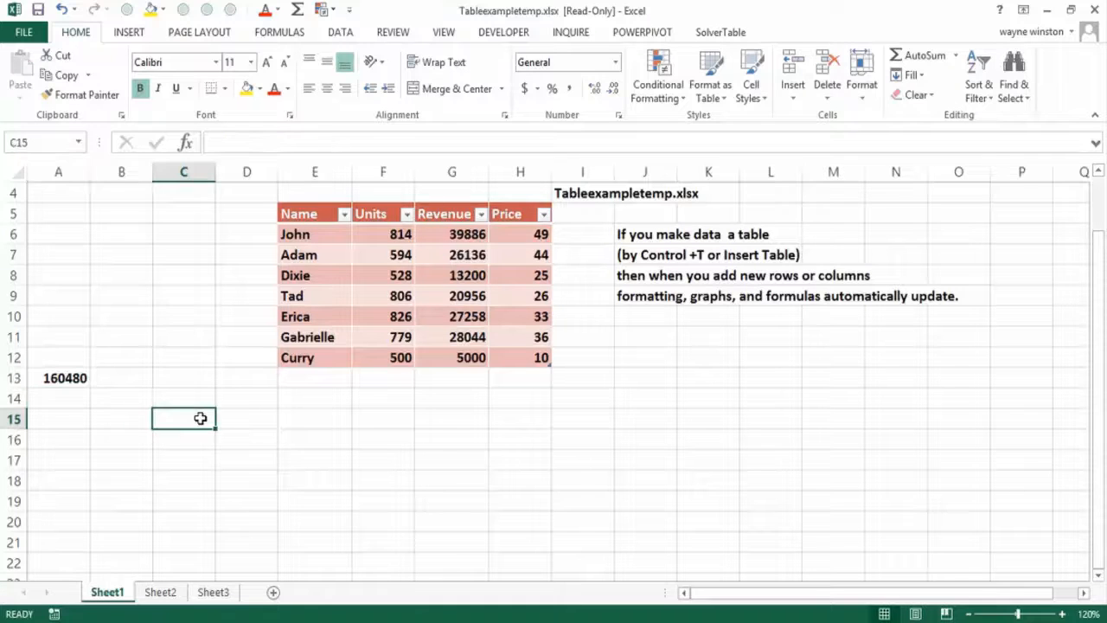